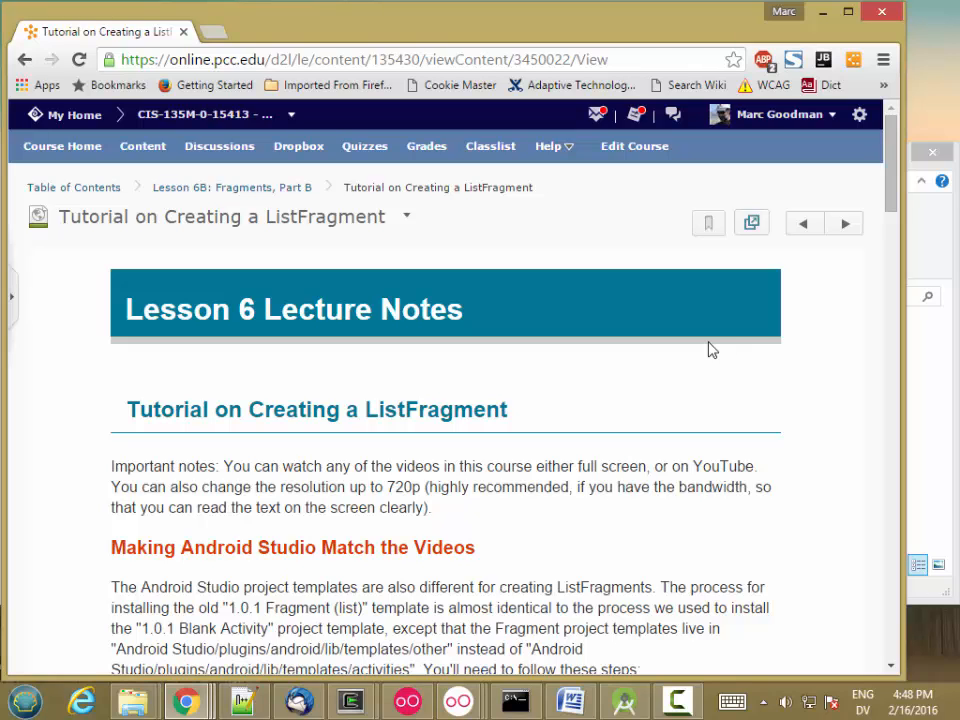
Download 101ListFragment.zip from the lesson's setup instructions and show the downloaded file in its folder.
left_click_drag(890, 200, 881, 272)
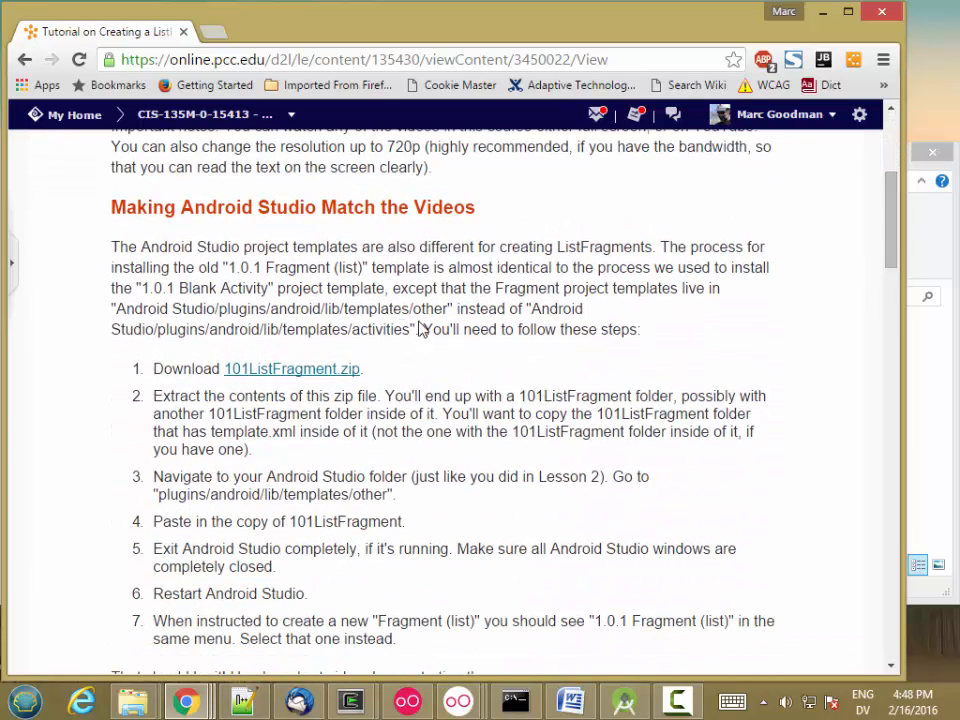
left_click(268, 374)
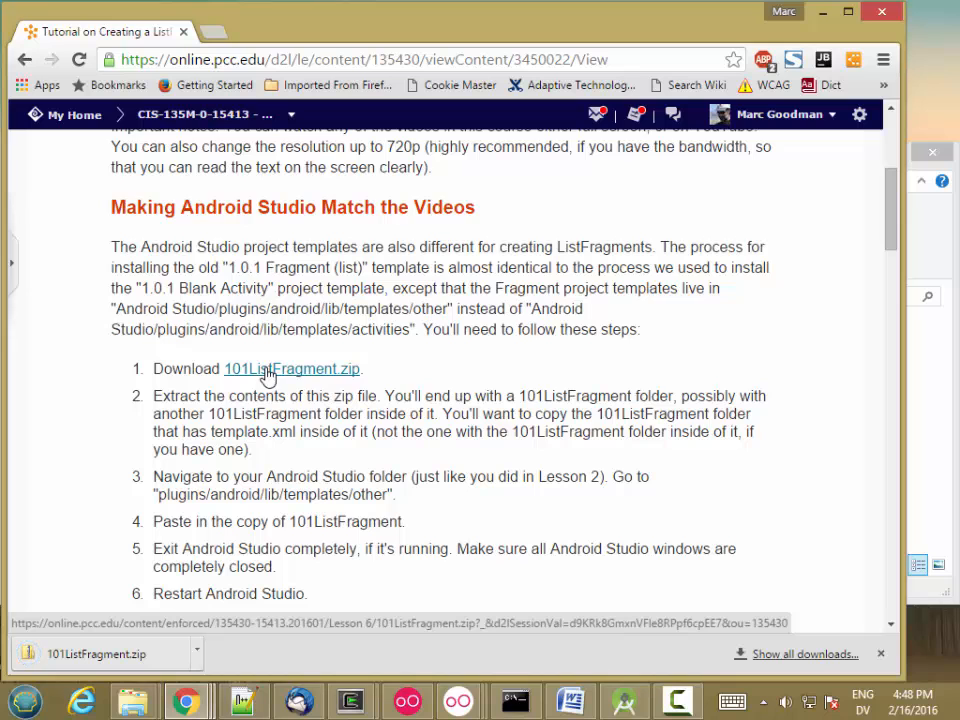
left_click(198, 658)
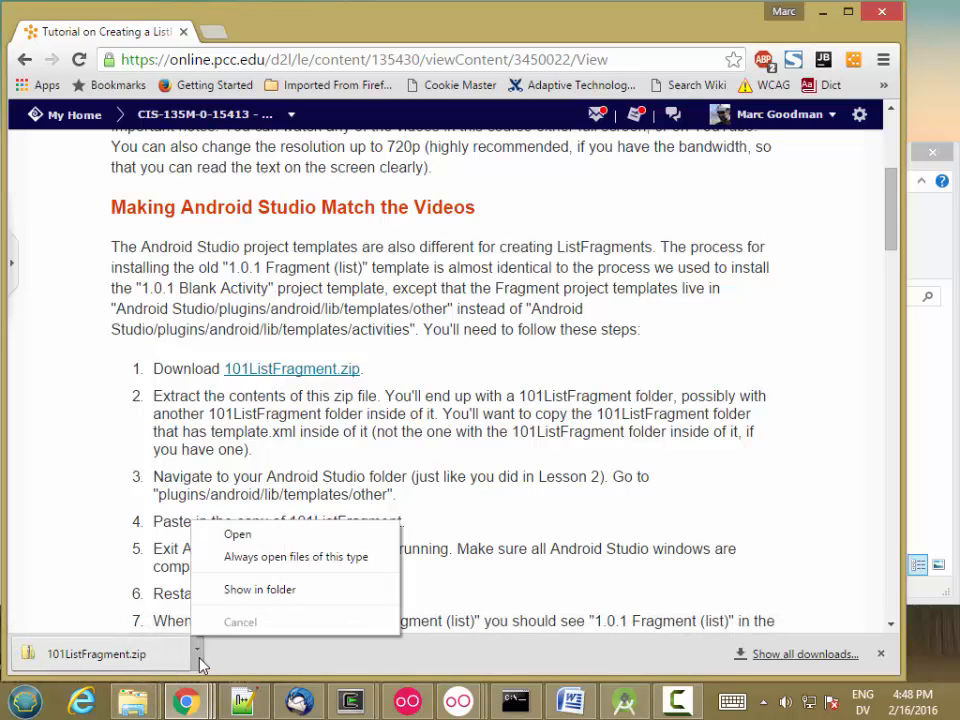
left_click(245, 600)
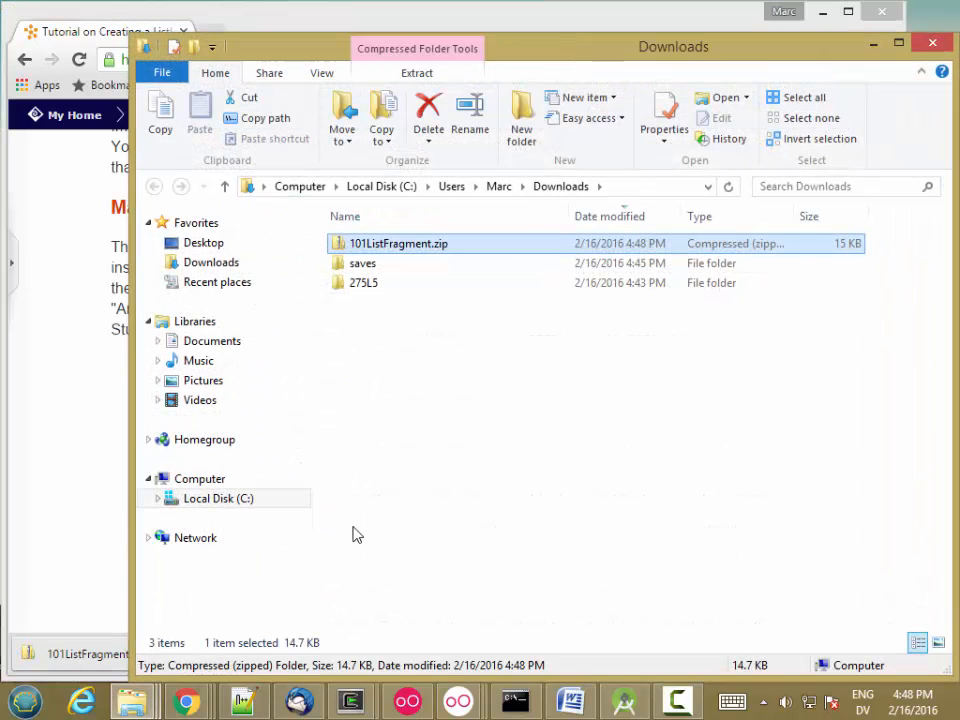
Extract 101ListFragment.zip into a 101ListFragment folder inside Downloads.
right_click(371, 251)
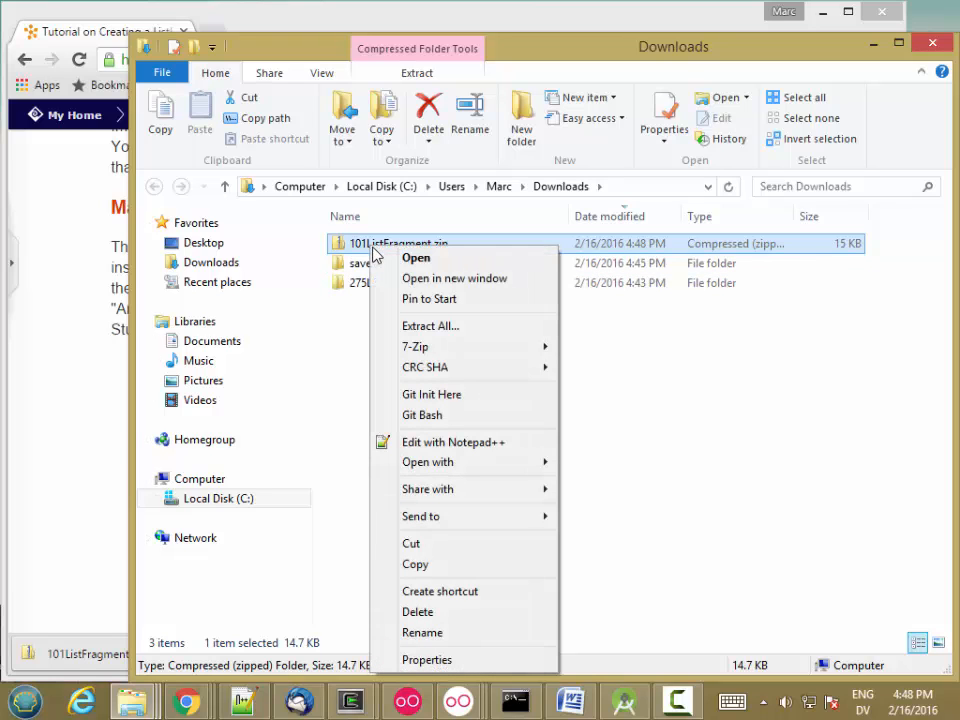
left_click(425, 325)
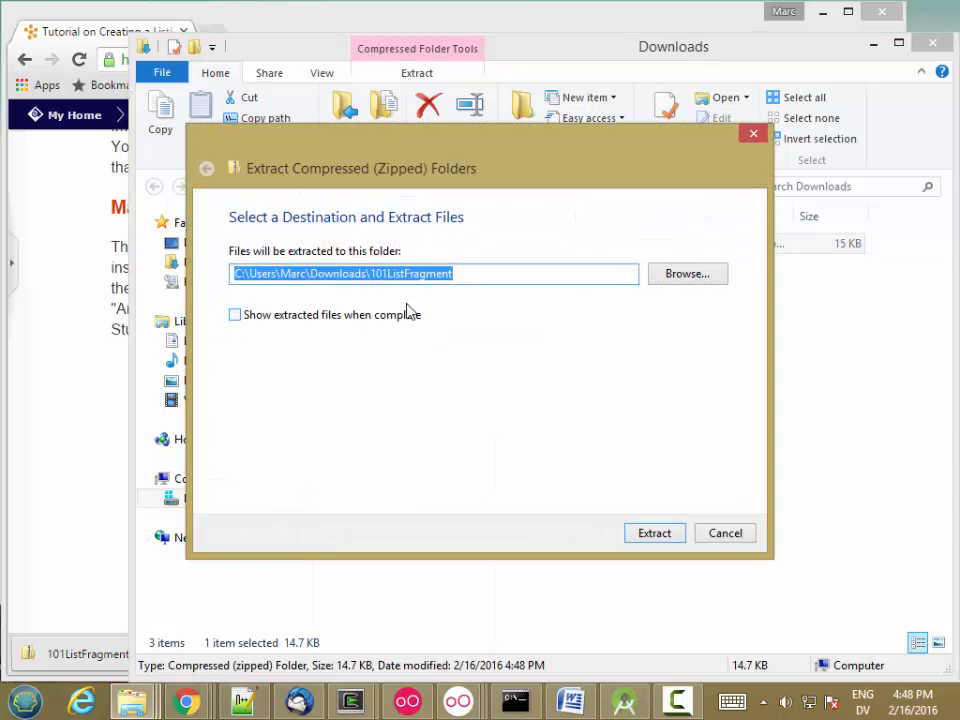
left_click_drag(371, 275, 492, 285)
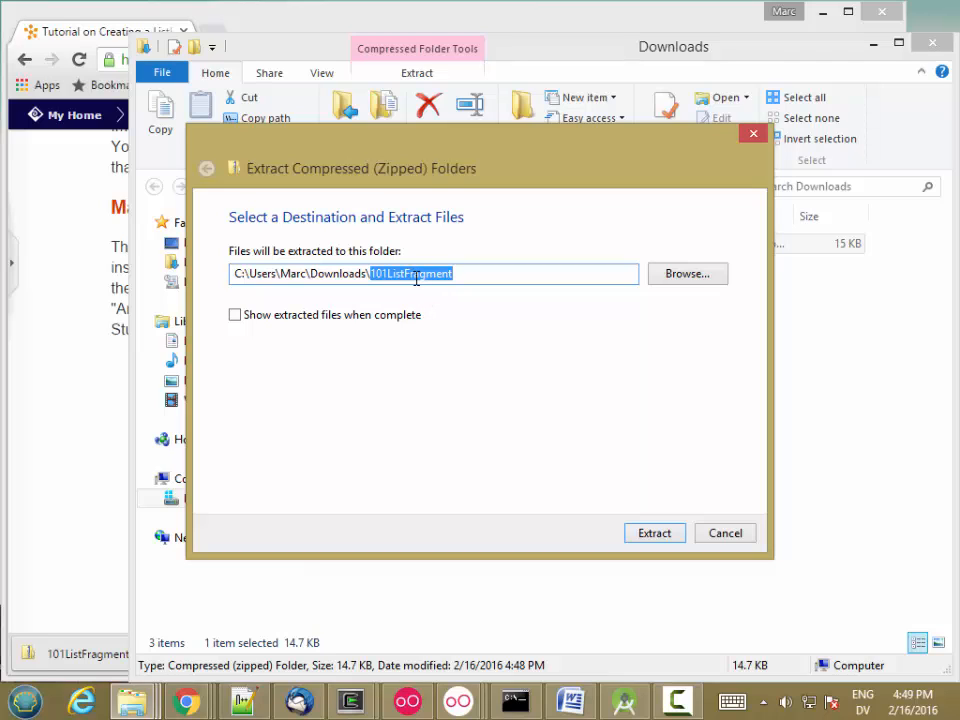
left_click(473, 273)
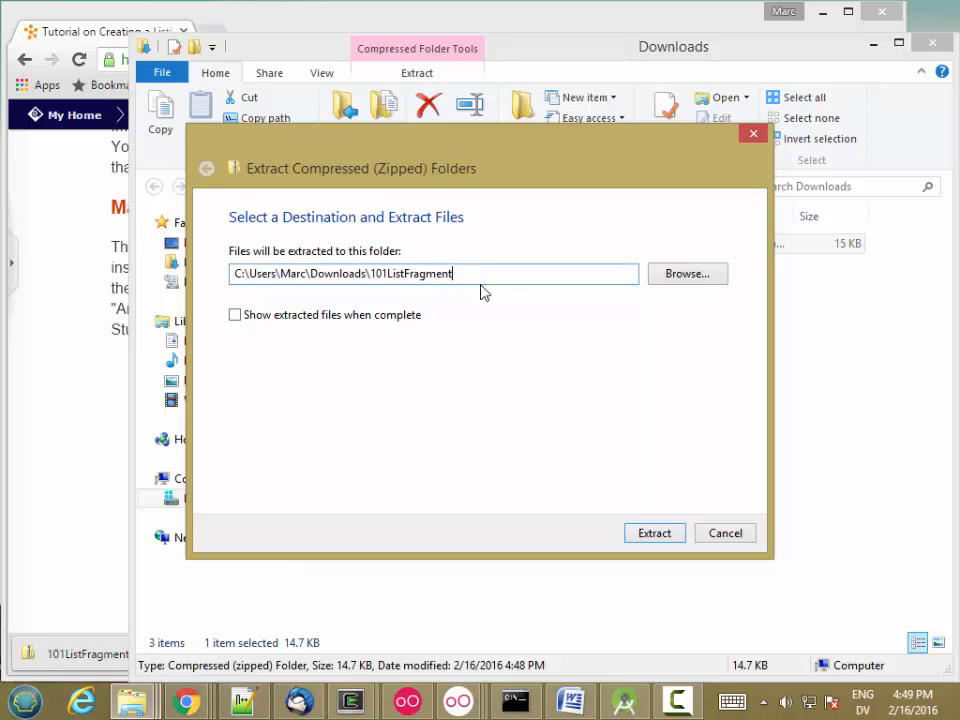
left_click(654, 533)
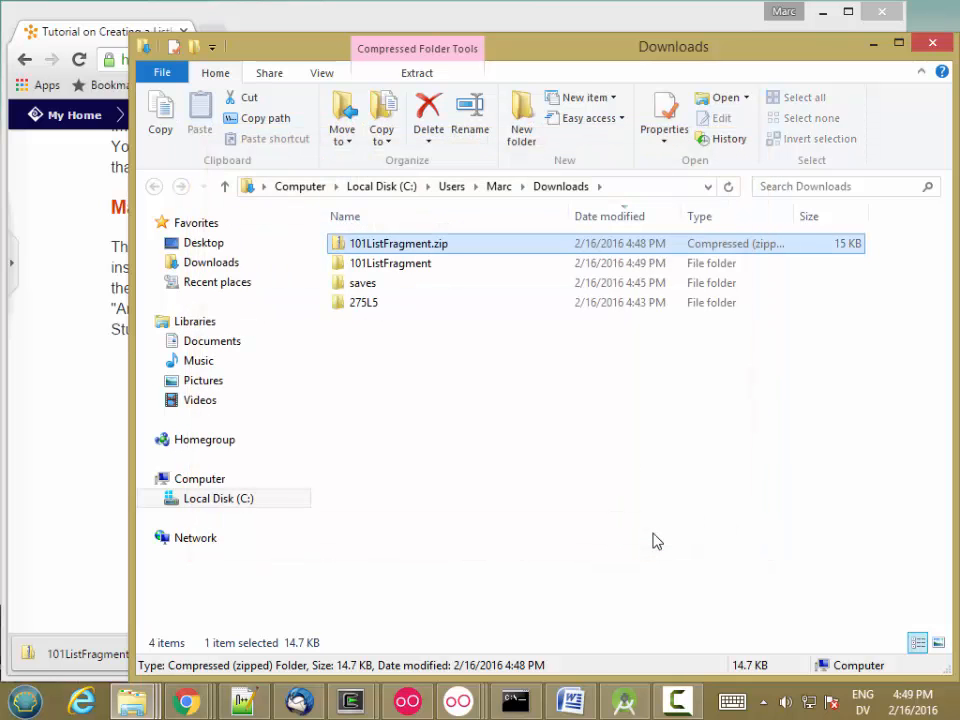
Examine the extracted 101ListFragment folder and the folder nested inside it to find which one directly holds template.xml.
double_click(386, 272)
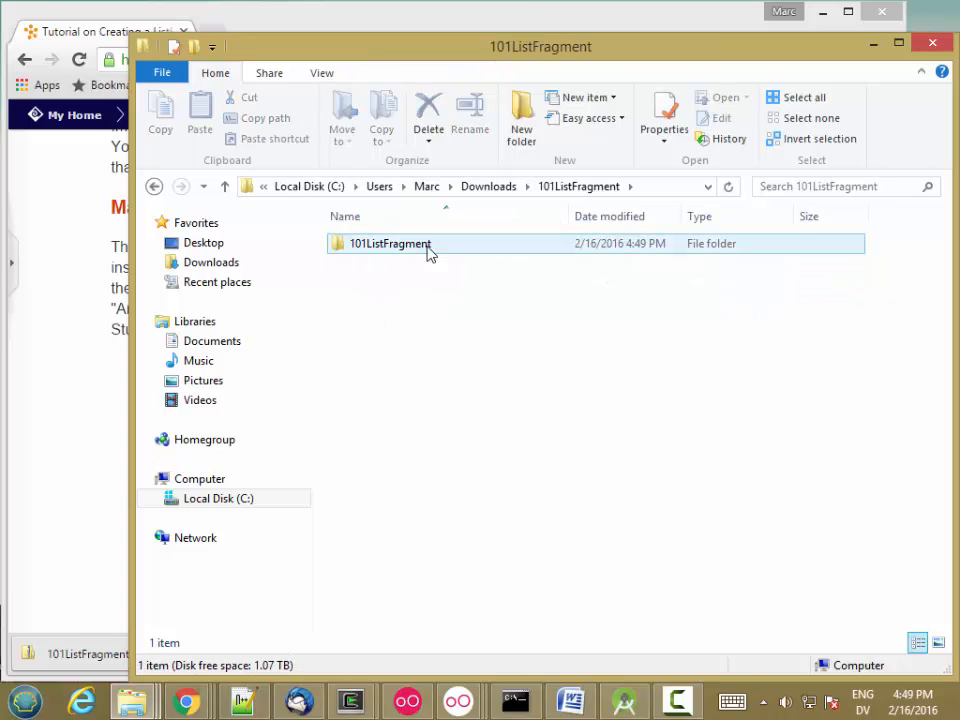
left_click(357, 254)
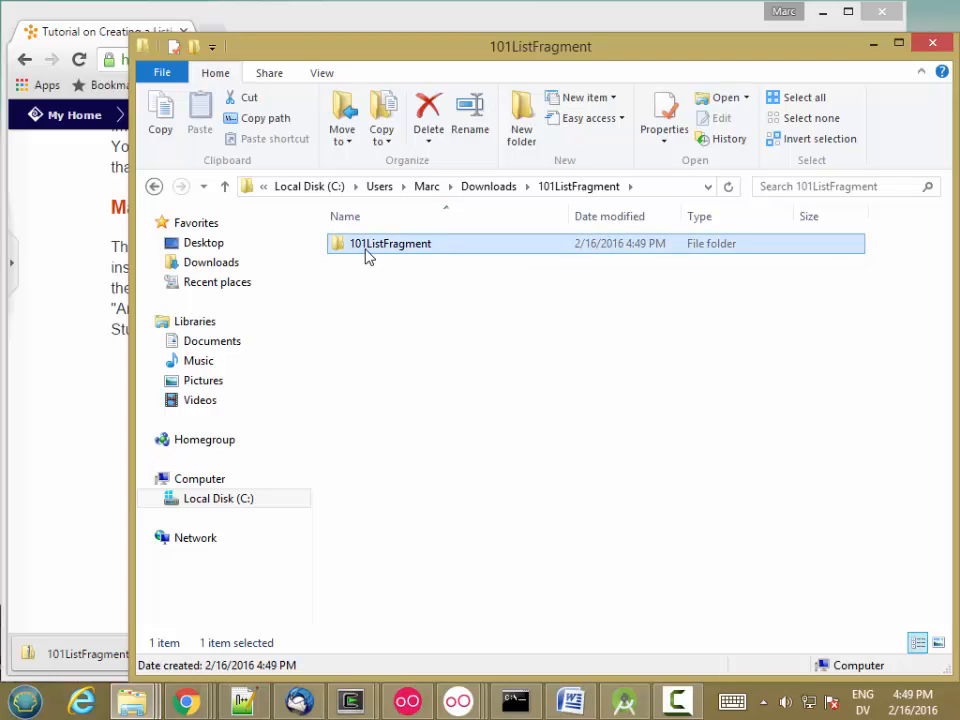
double_click(368, 256)
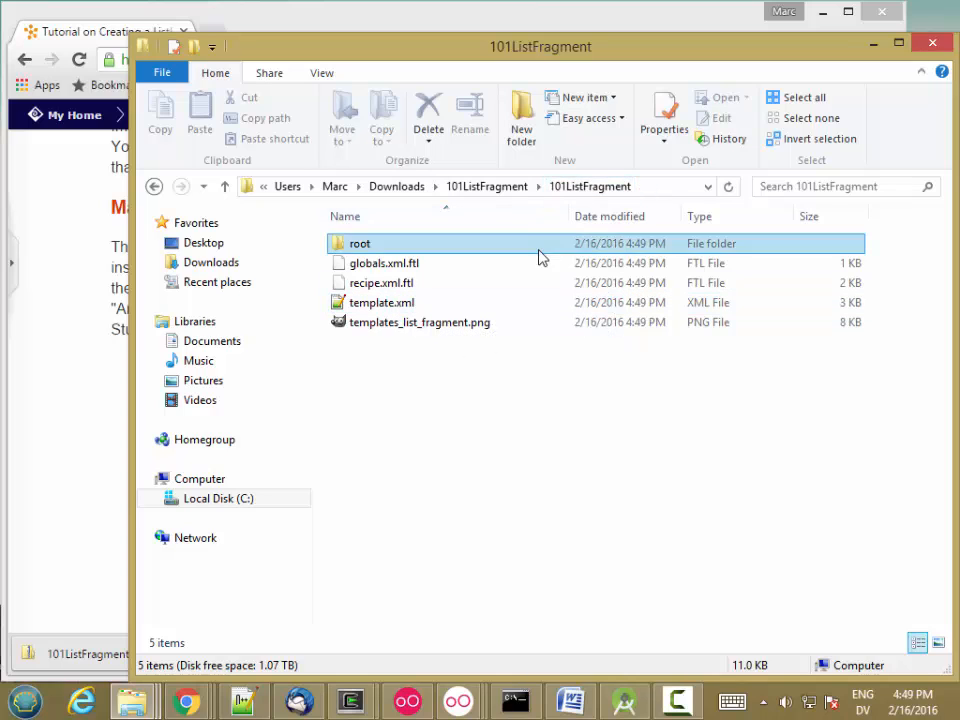
left_click(490, 187)
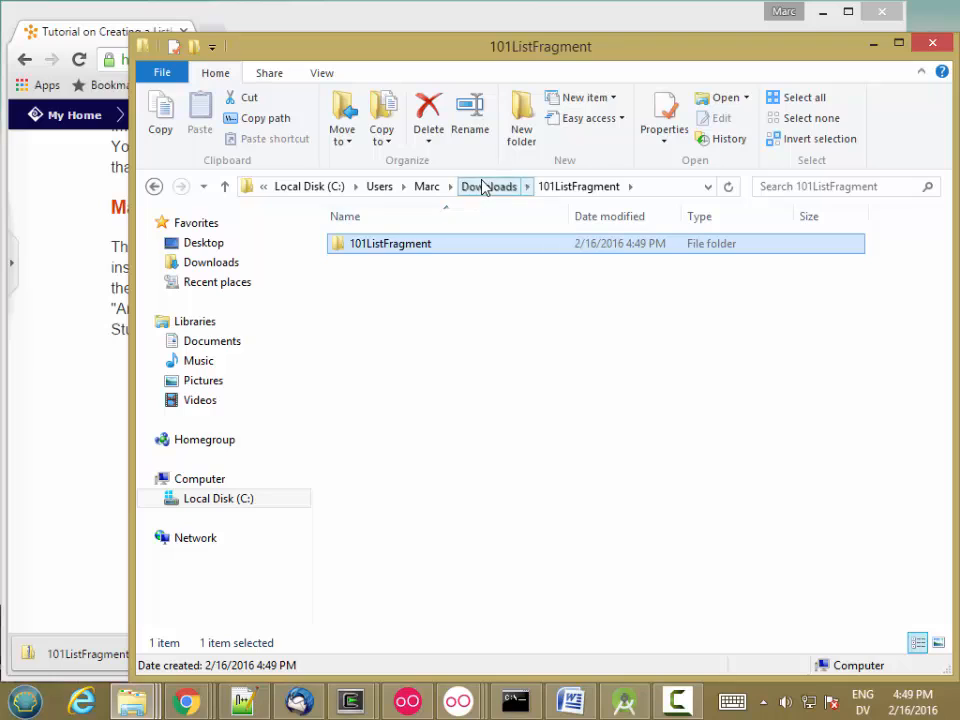
left_click(483, 187)
double_click(386, 264)
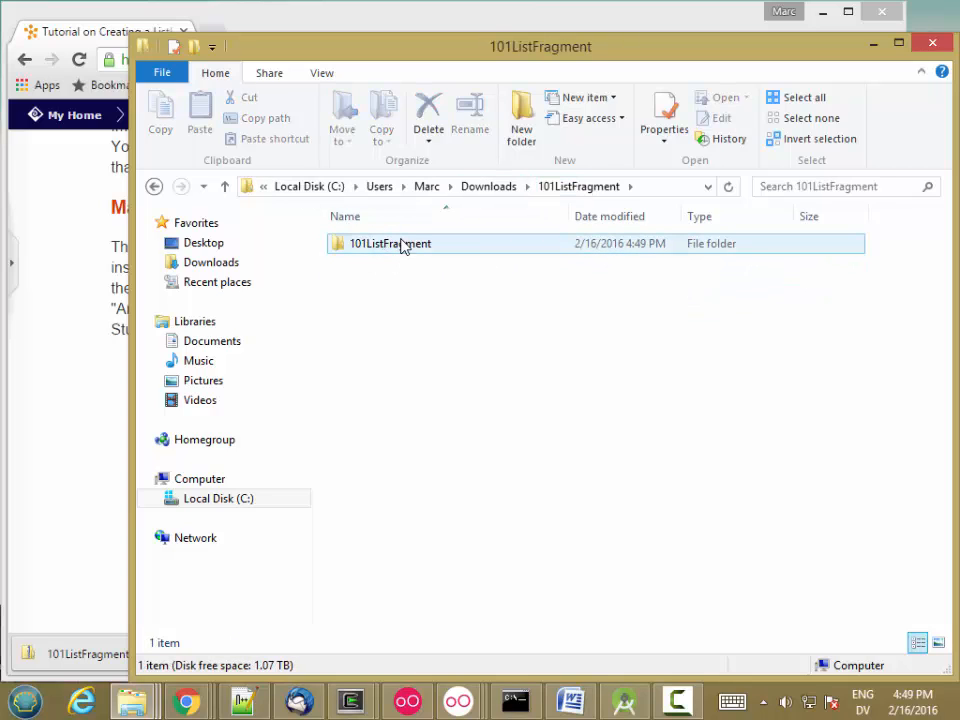
left_click(505, 187)
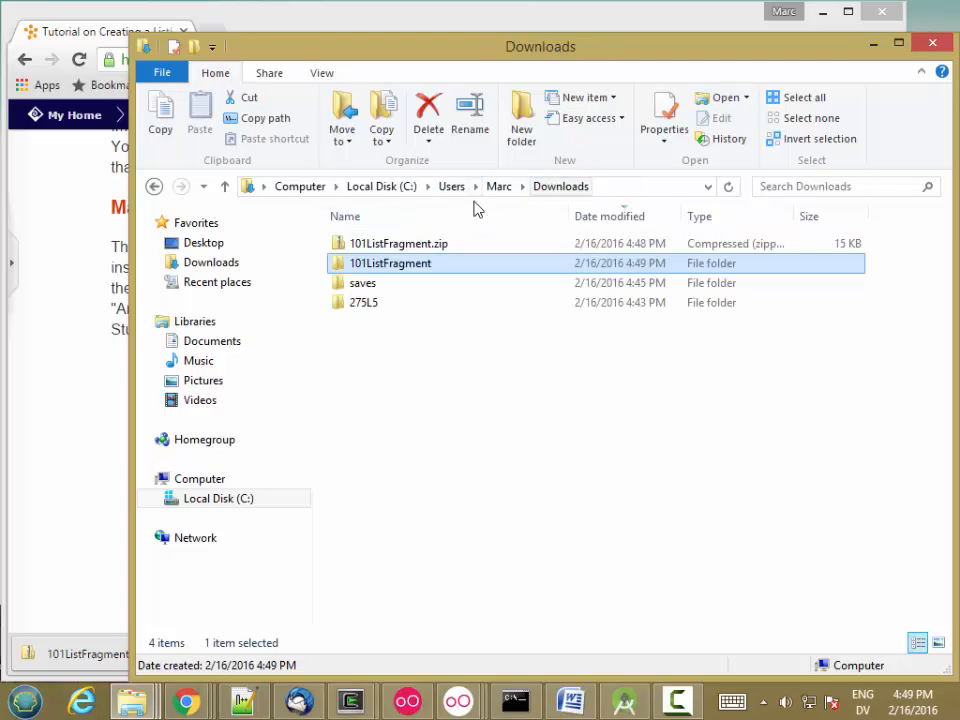
Copy the inner 101ListFragment folder from inside the extracted 101ListFragment folder in Downloads.
double_click(383, 270)
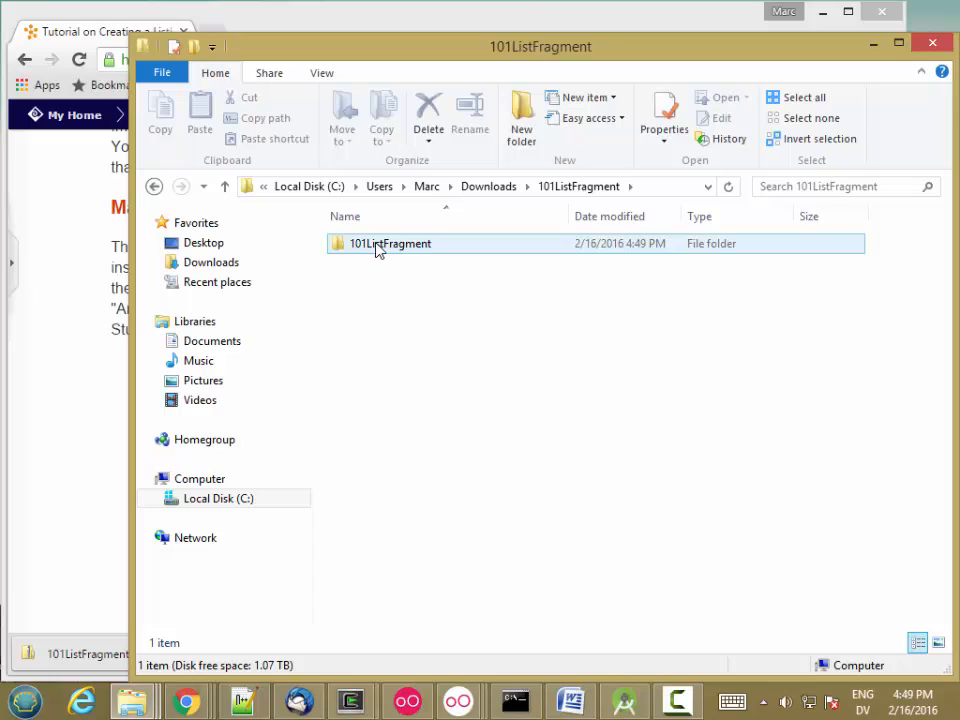
left_click(379, 250)
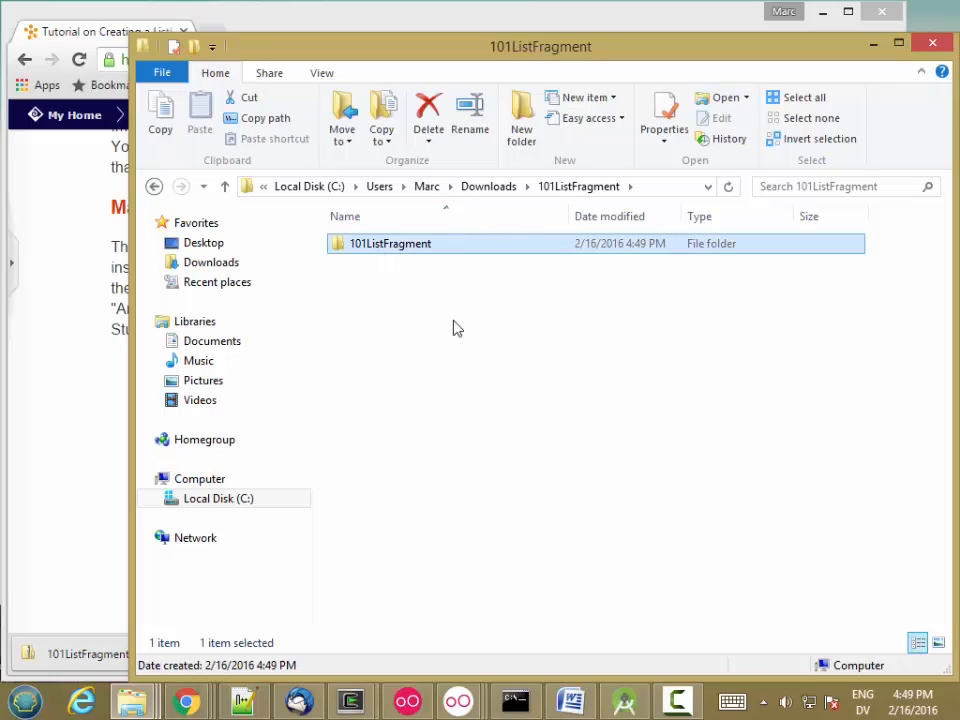
key("ctrl+c")
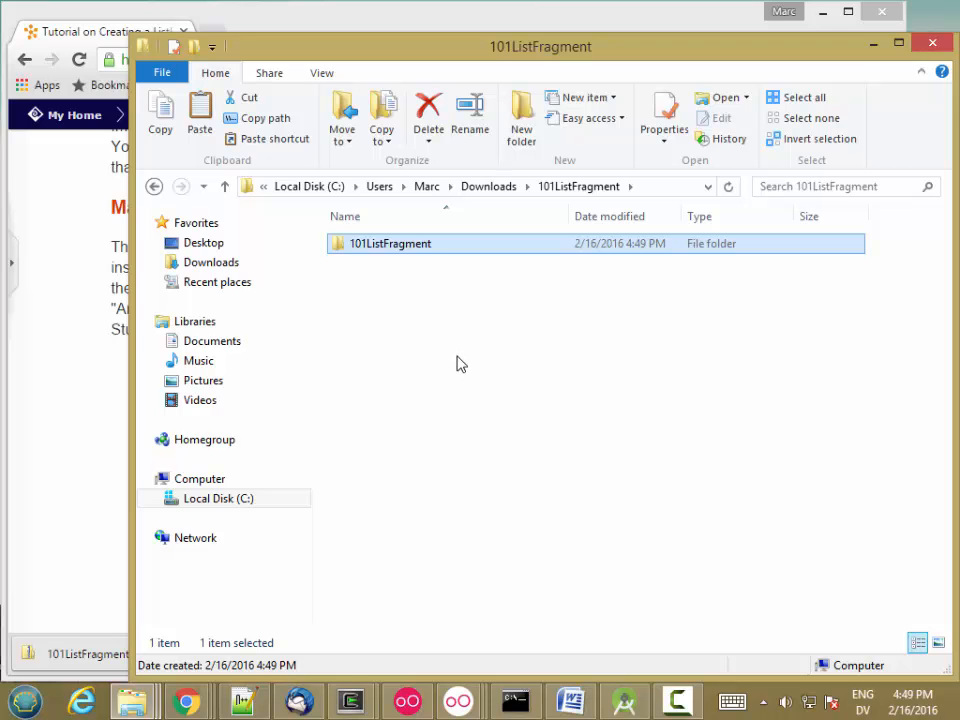
Switch to Android Studio and exit it completely, closing the NewFragmentedMeals project.
left_click(624, 698)
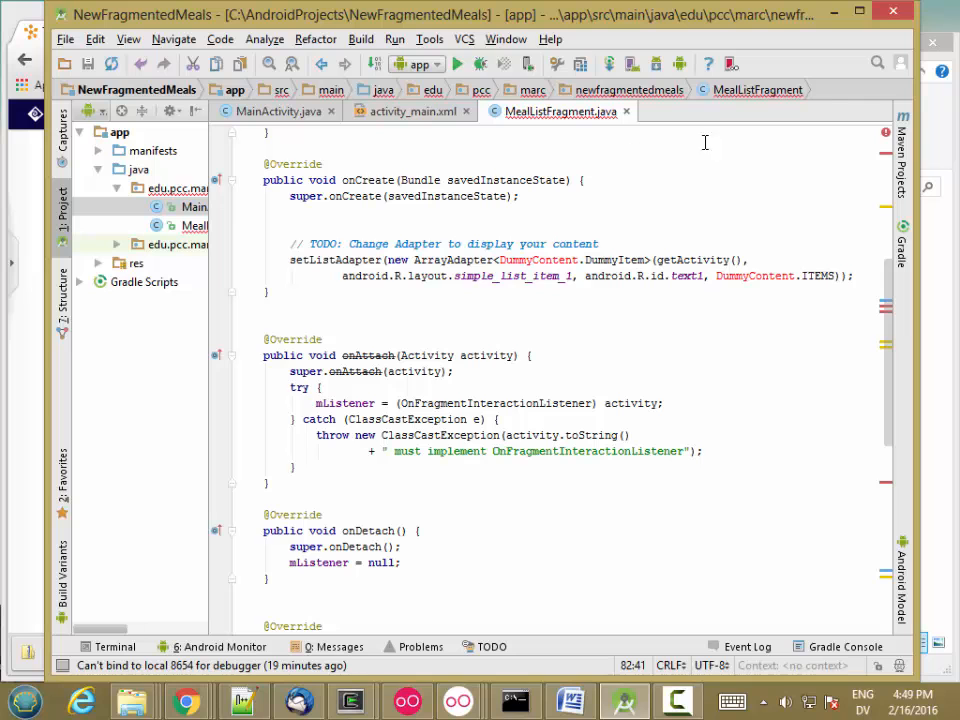
left_click(893, 12)
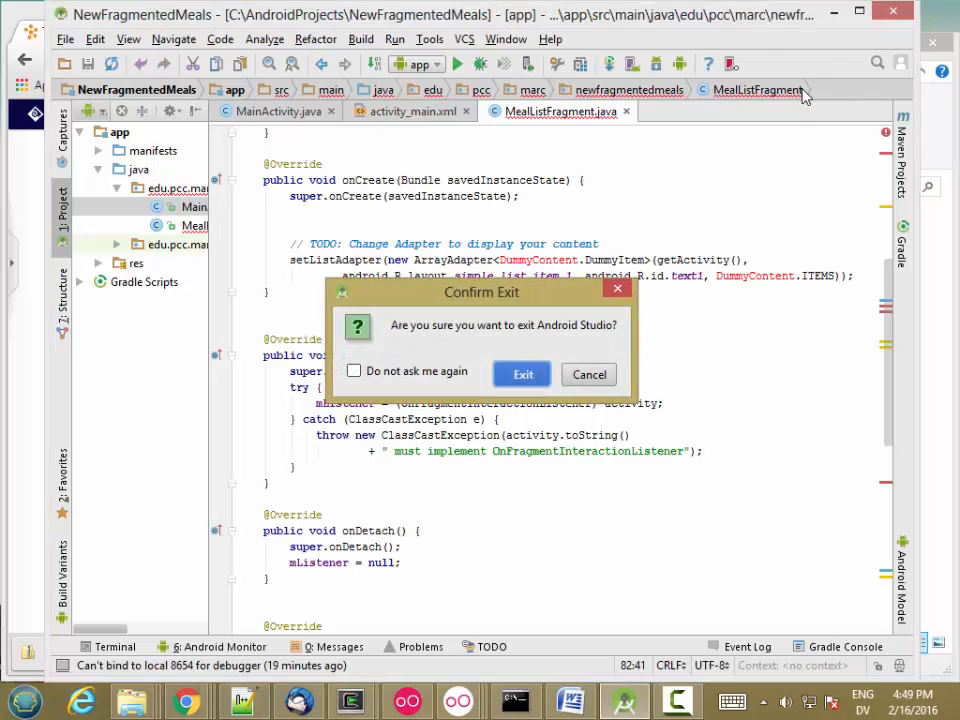
left_click(521, 375)
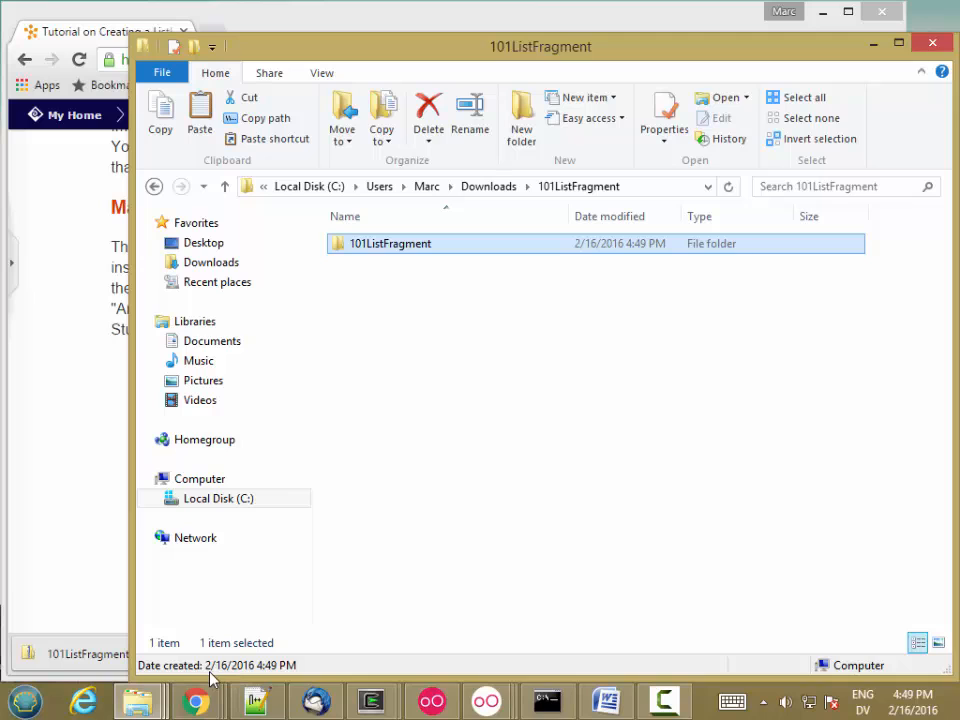
Open the Android Studio installation folder under Program Files\Android on Local Disk (C:).
left_click(224, 499)
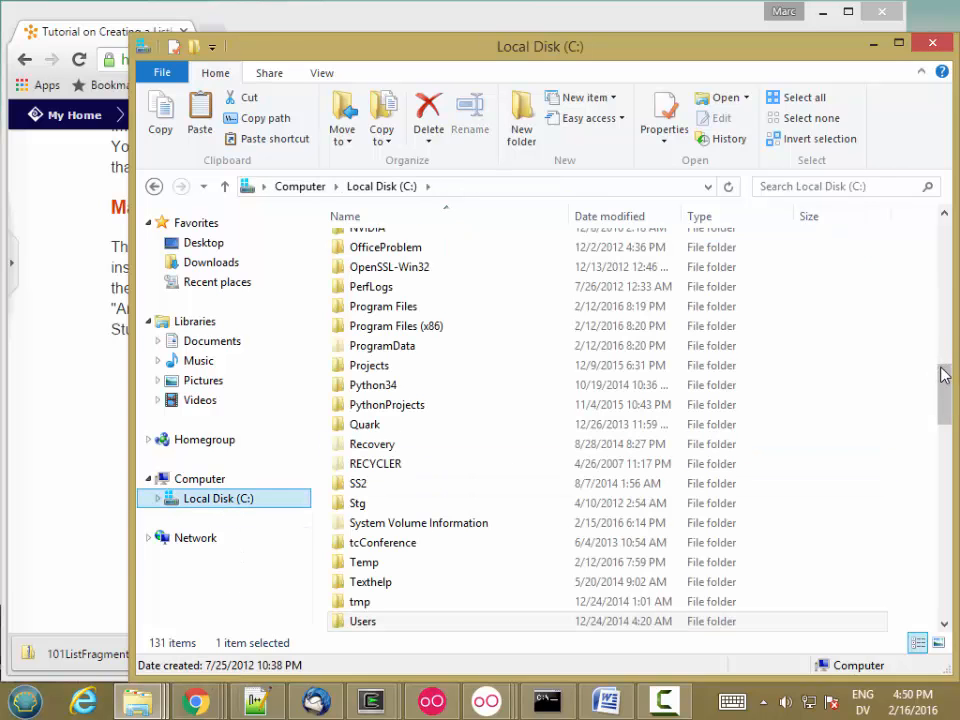
scroll(944, 374, "down", 1)
scroll(944, 374, "up", 4)
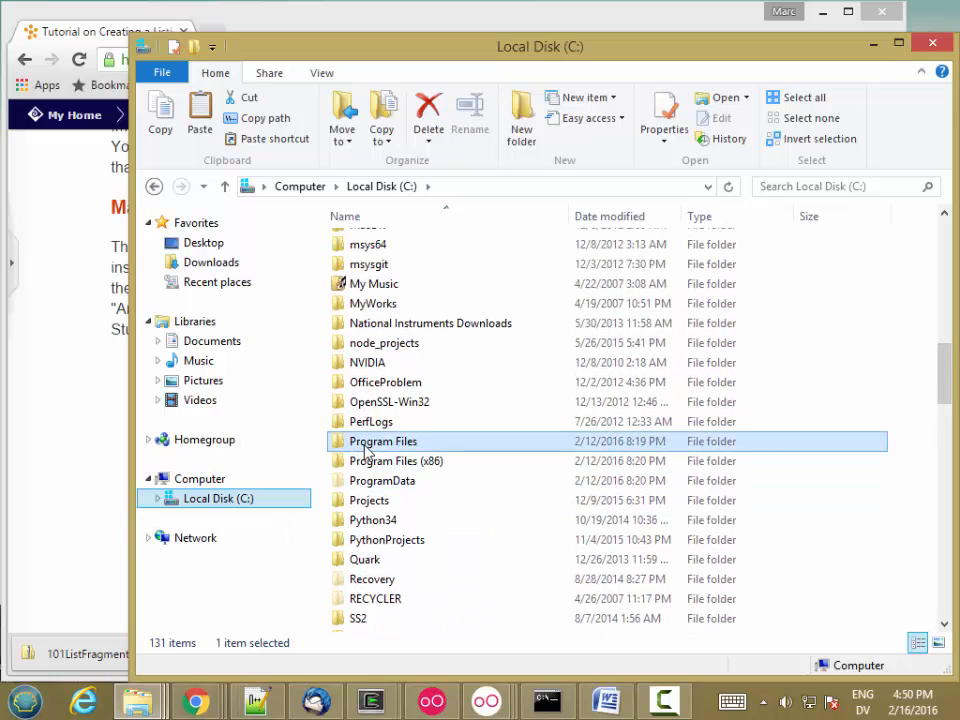
double_click(366, 450)
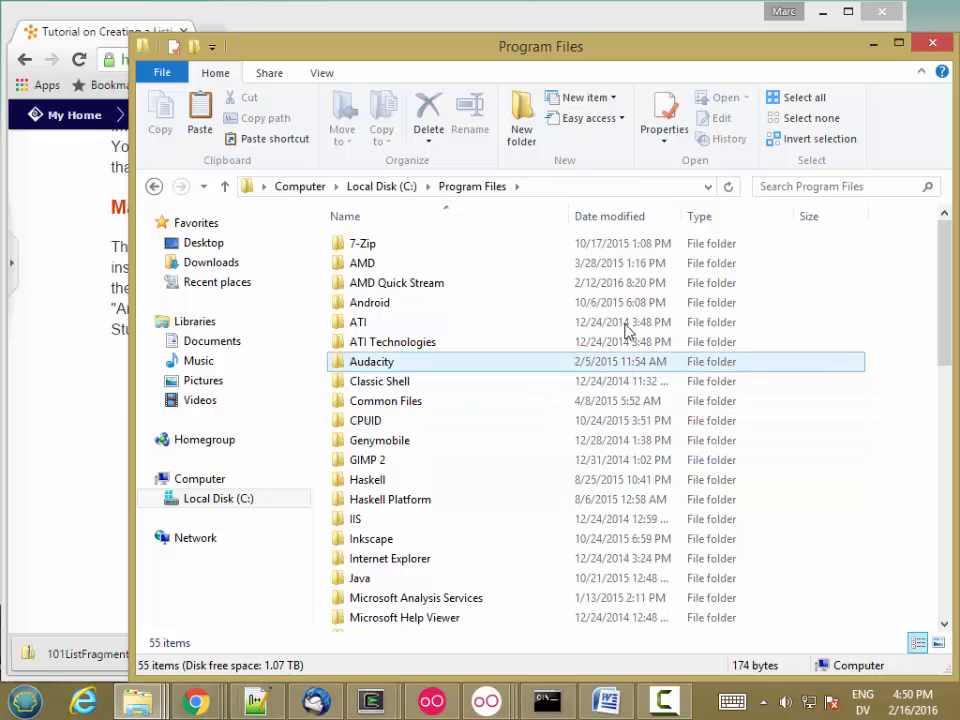
left_click_drag(945, 300, 945, 322)
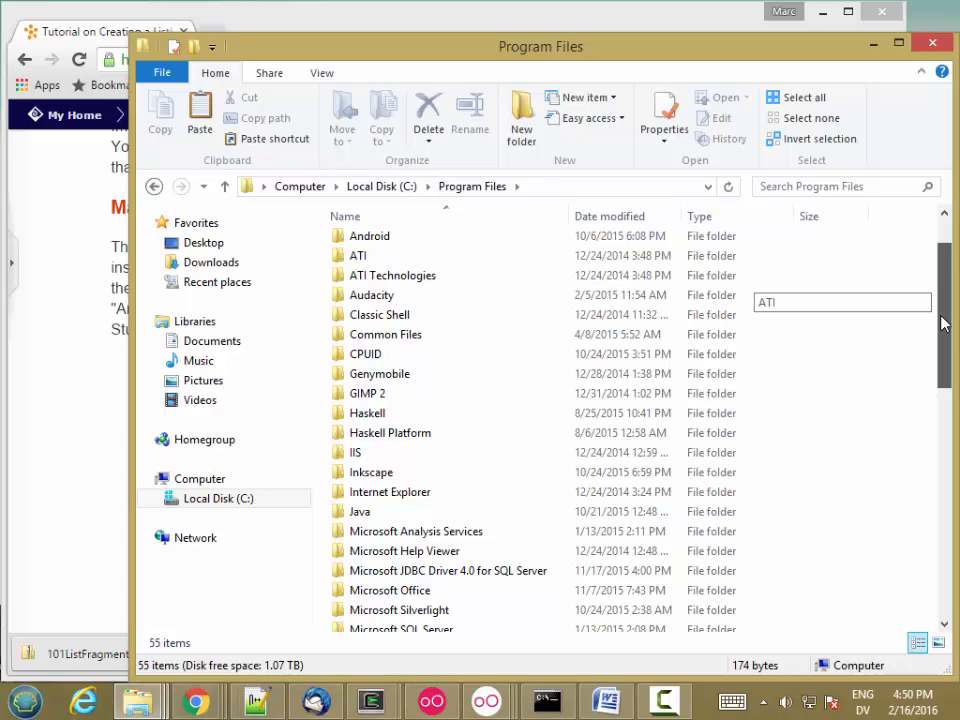
mouse_move(942, 318)
left_mouse_down()
mouse_move(945, 336)
mouse_move(945, 313)
left_mouse_up()
double_click(369, 268)
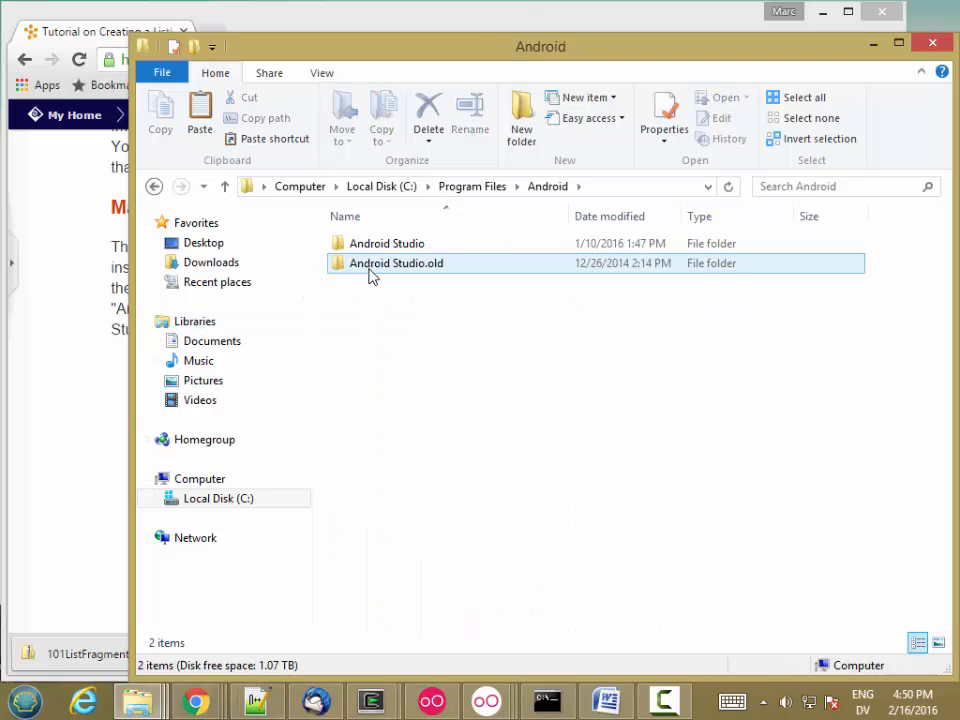
left_click(378, 248)
double_click(378, 248)
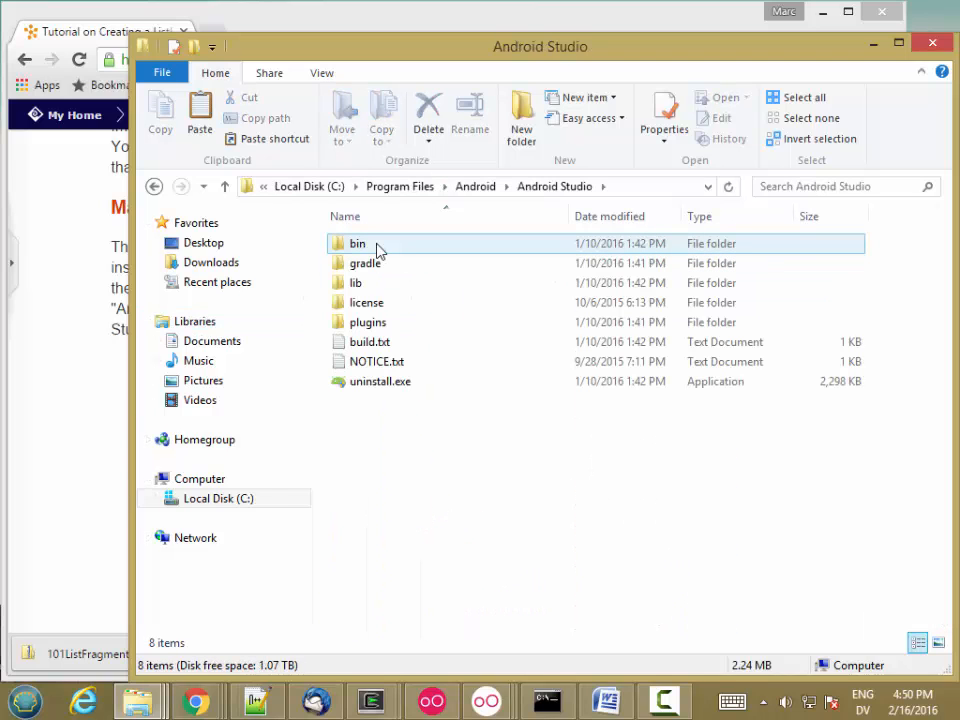
Go into the plugins\android\lib\templates folder of the Android Studio installation.
double_click(364, 323)
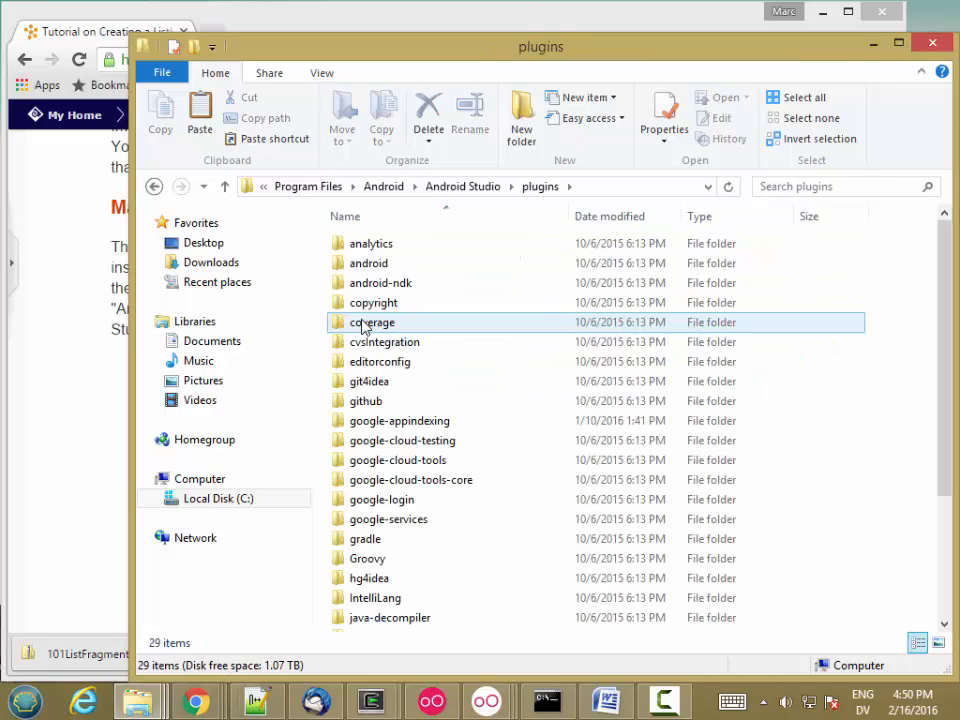
double_click(372, 265)
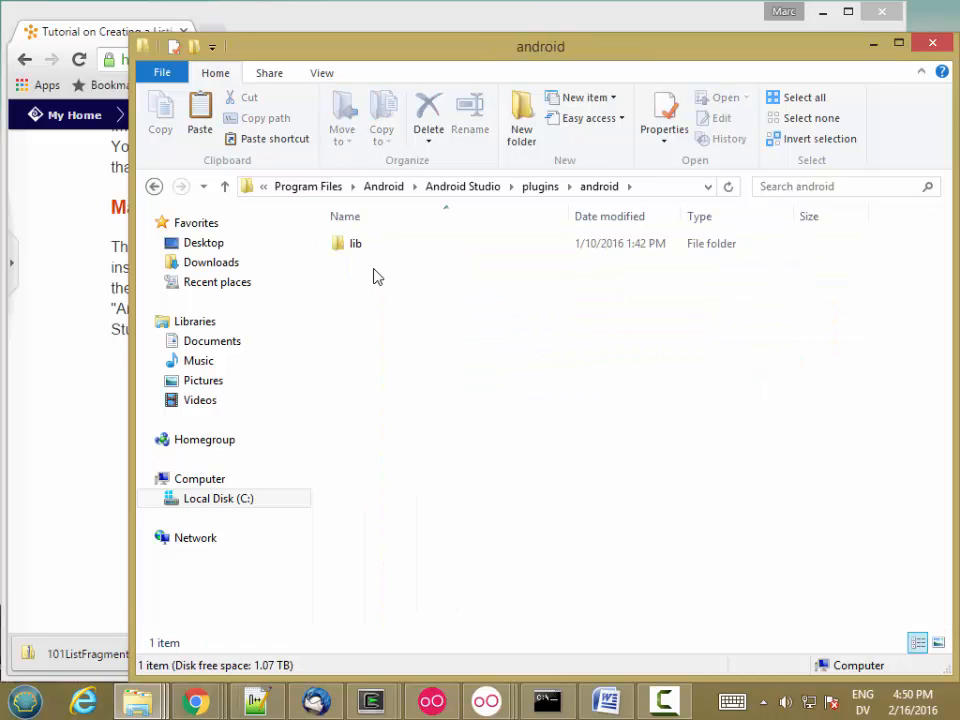
double_click(358, 250)
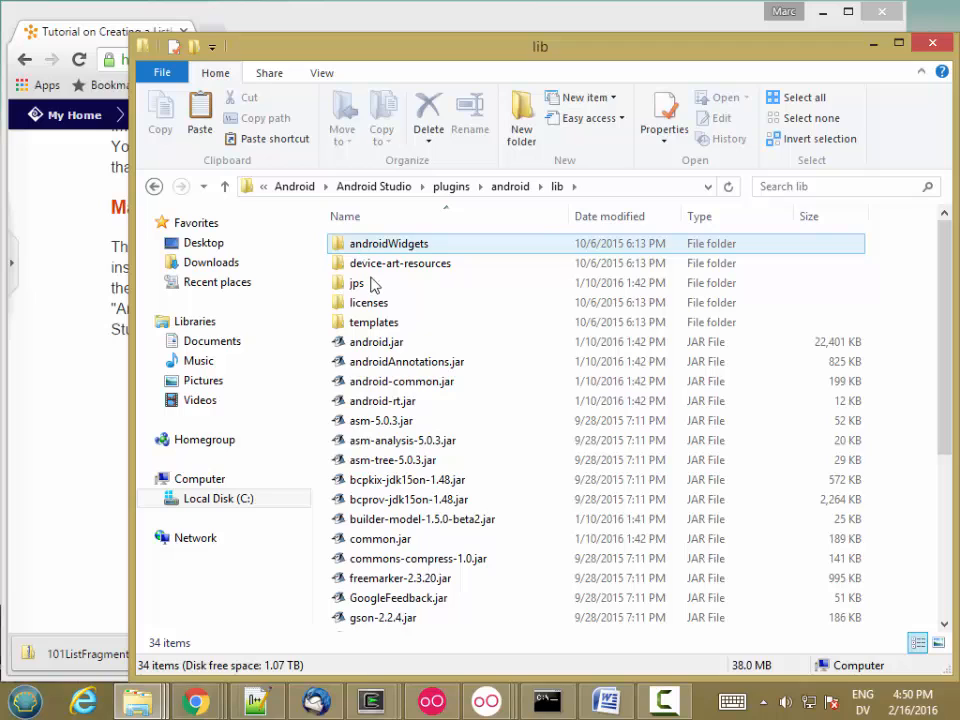
left_click(372, 325)
double_click(372, 325)
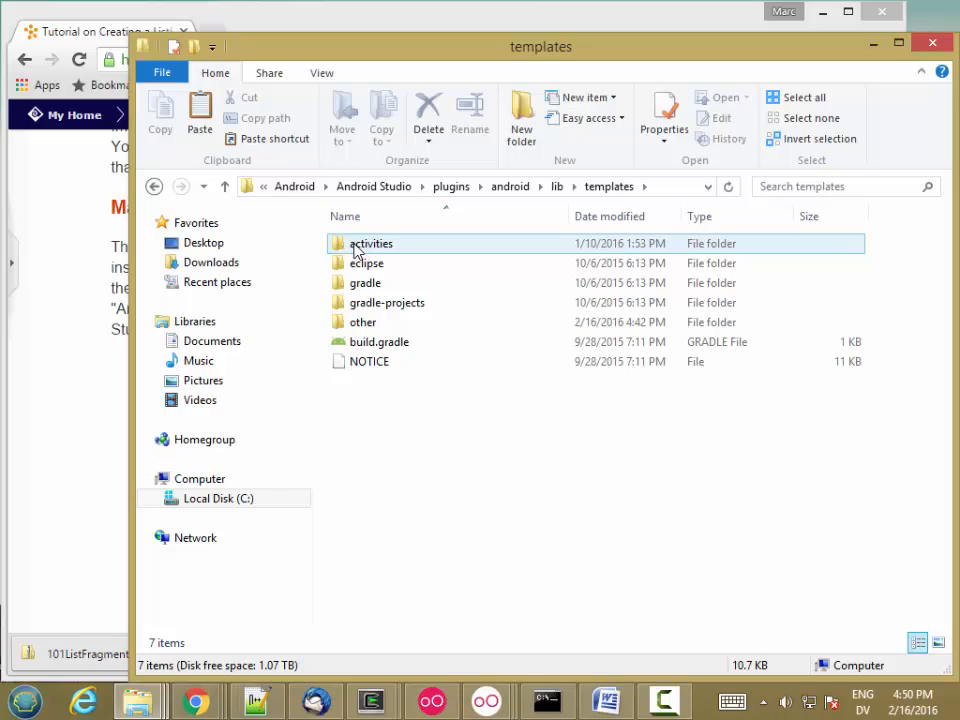
Paste the copied 101ListFragment folder into the other templates folder, granting administrator permission.
double_click(352, 322)
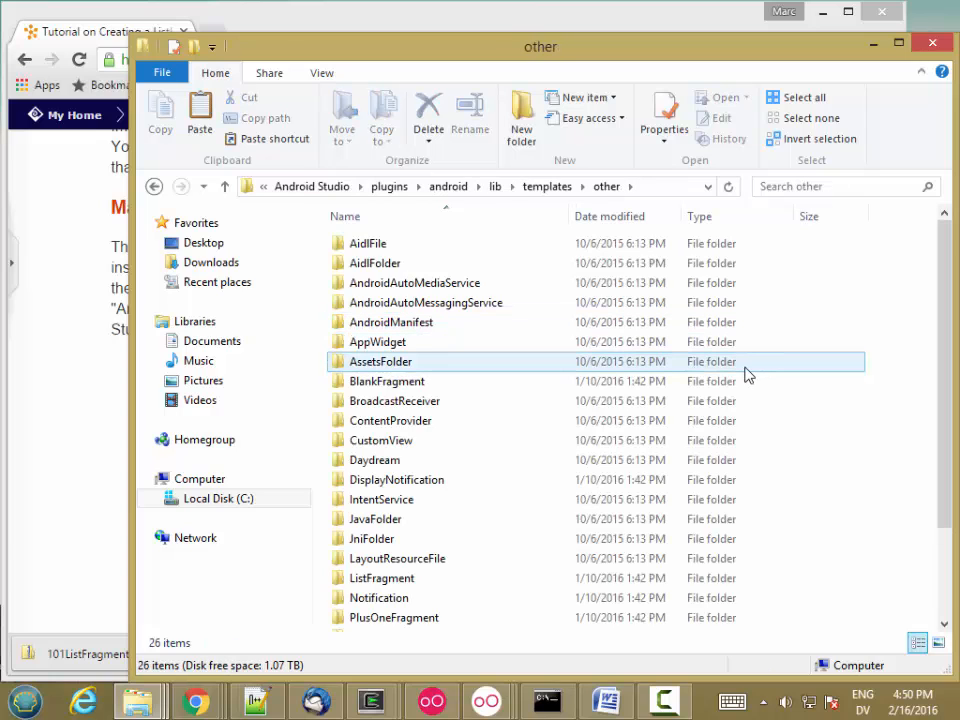
key("ctrl+v")
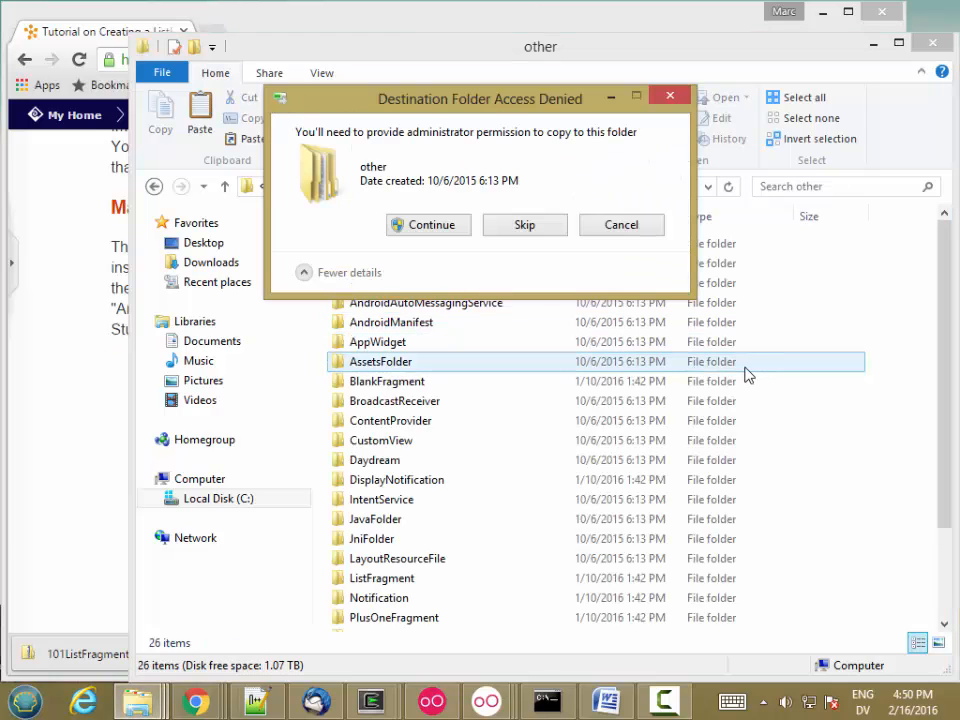
left_click(429, 224)
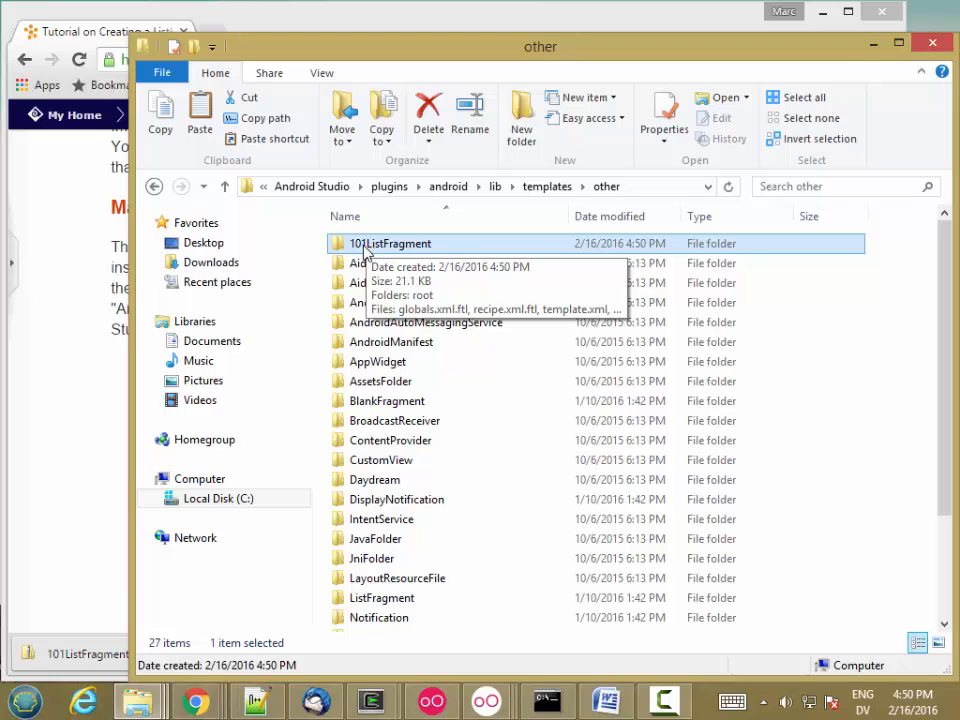
Restart Android Studio so that it loads the added fragment template.
left_click(22, 706)
left_click(90, 348)
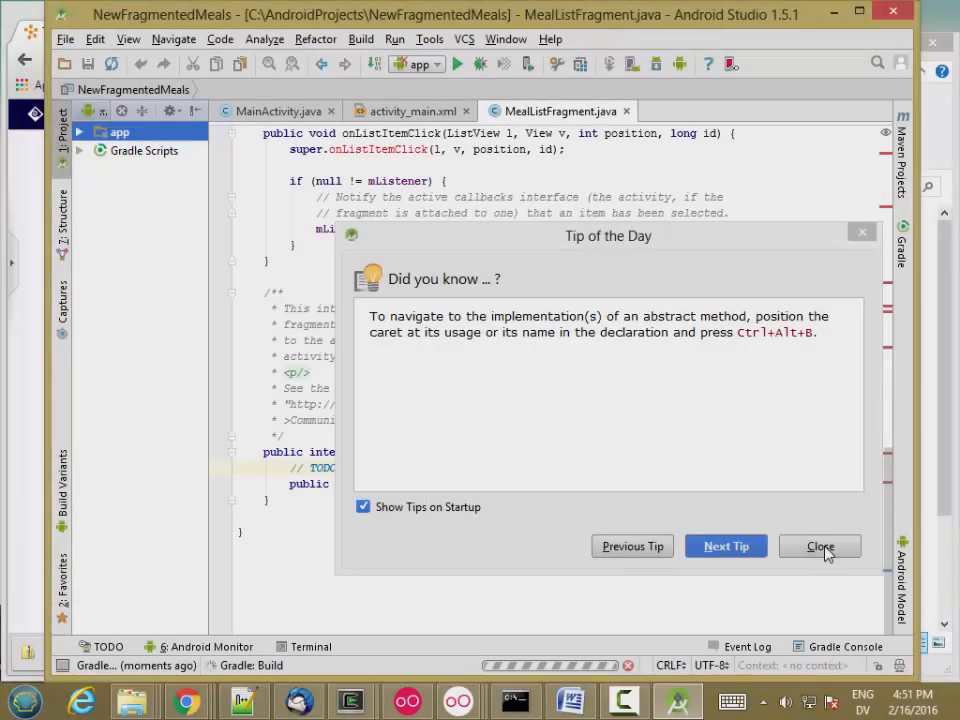
Dismiss the startup tip and begin a new project with the application name TestMe.
left_click(823, 550)
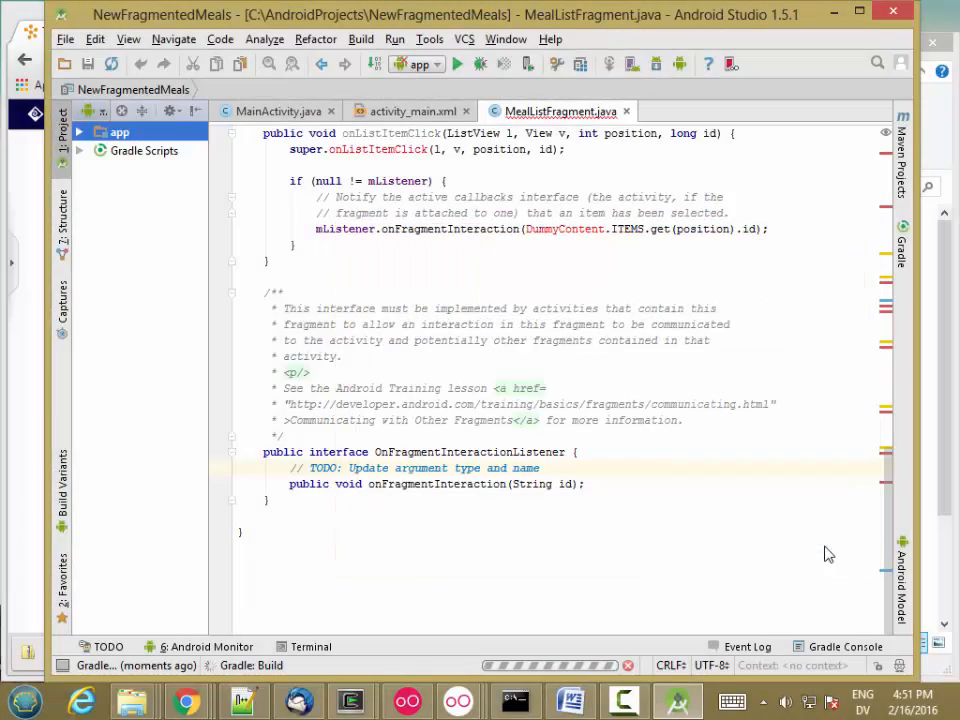
left_click(64, 40)
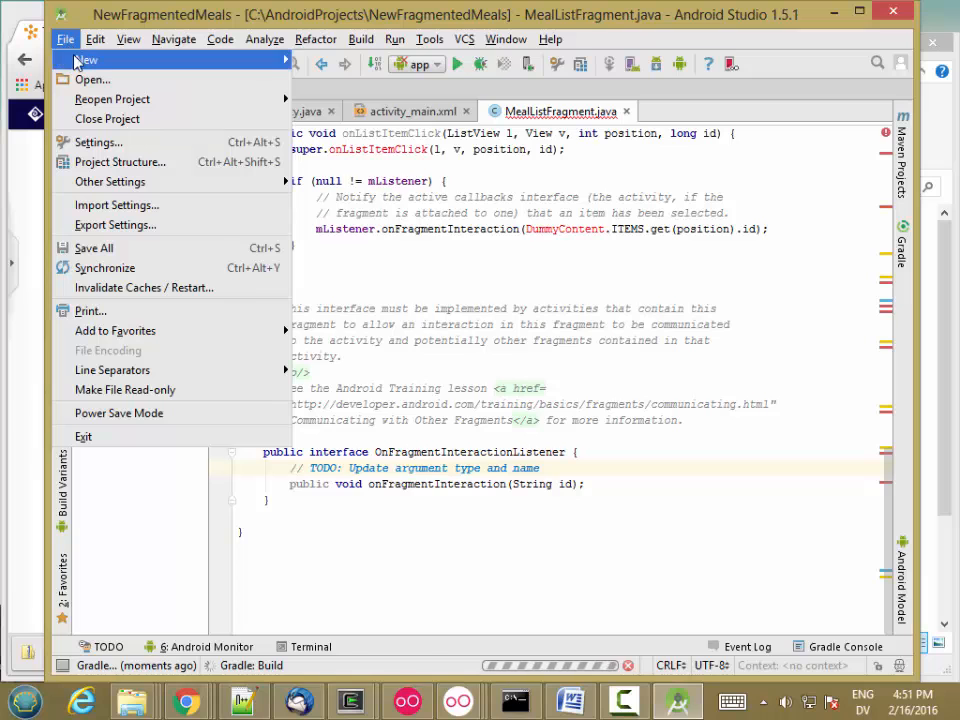
mouse_move(150, 59)
left_click(313, 62)
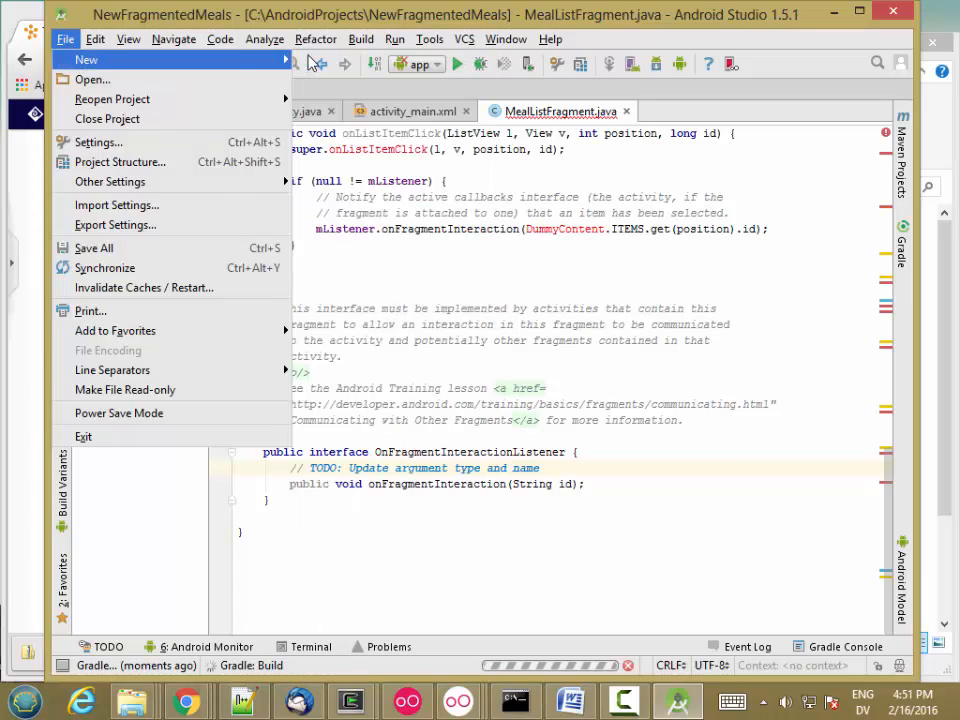
type("TestMe")
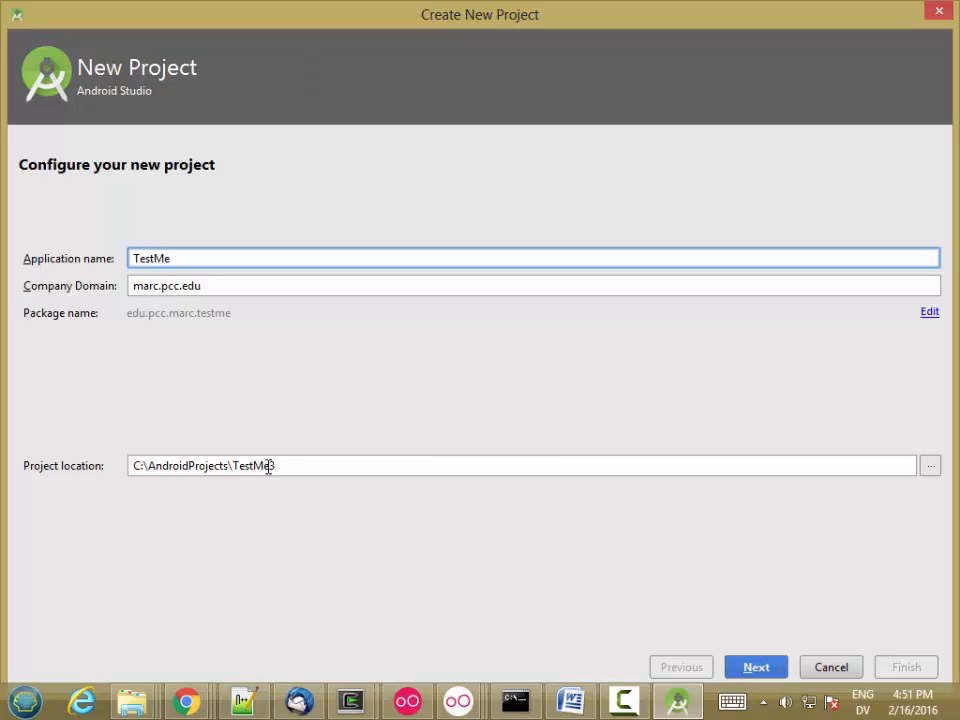
Create the project for Phone and Tablet with minimum SDK API 10, using the 1.0.1 Blank Activity template with its default names.
left_click(773, 667)
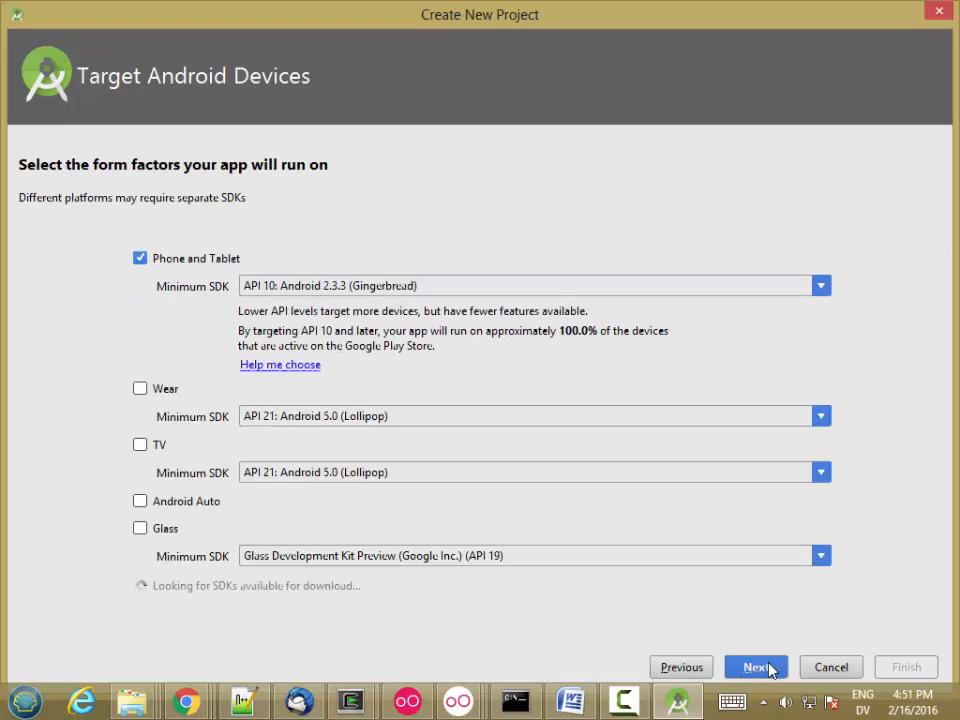
left_click(760, 667)
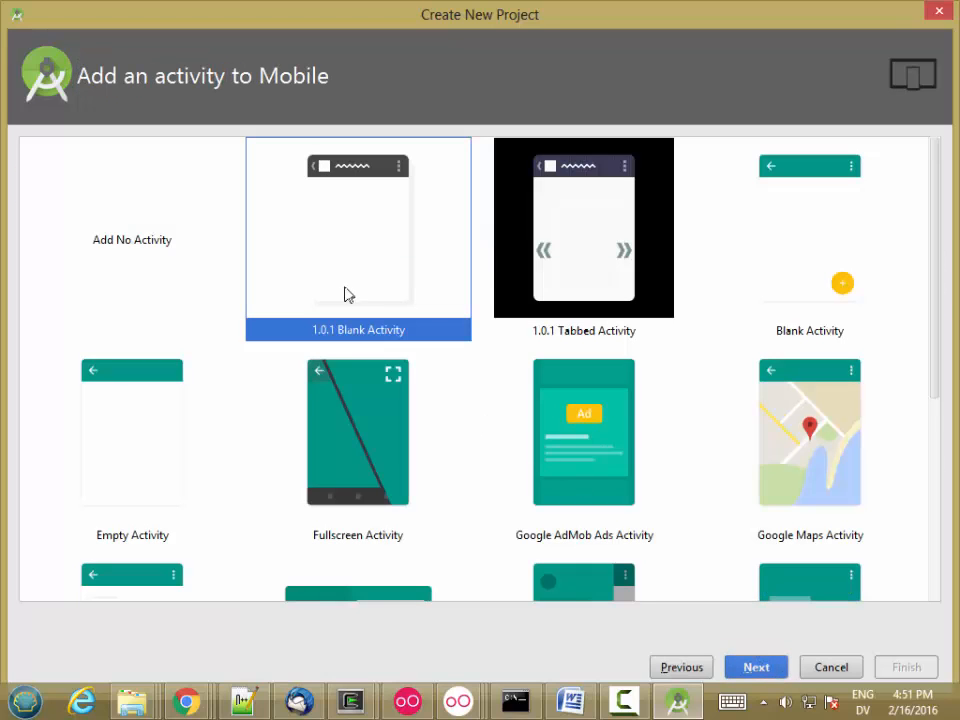
left_click(745, 666)
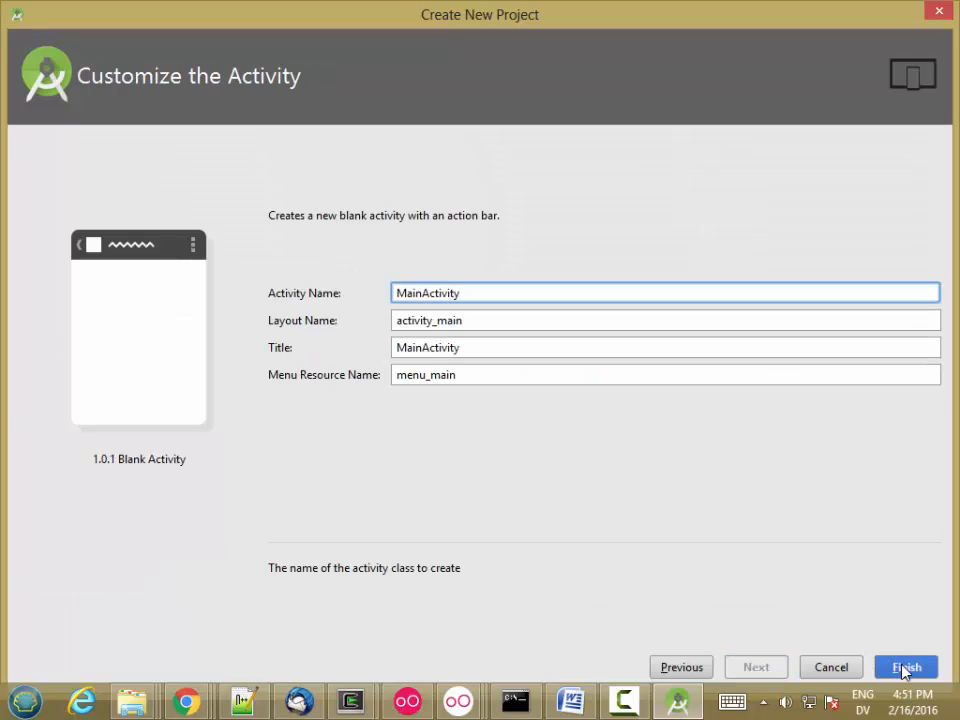
left_click(905, 668)
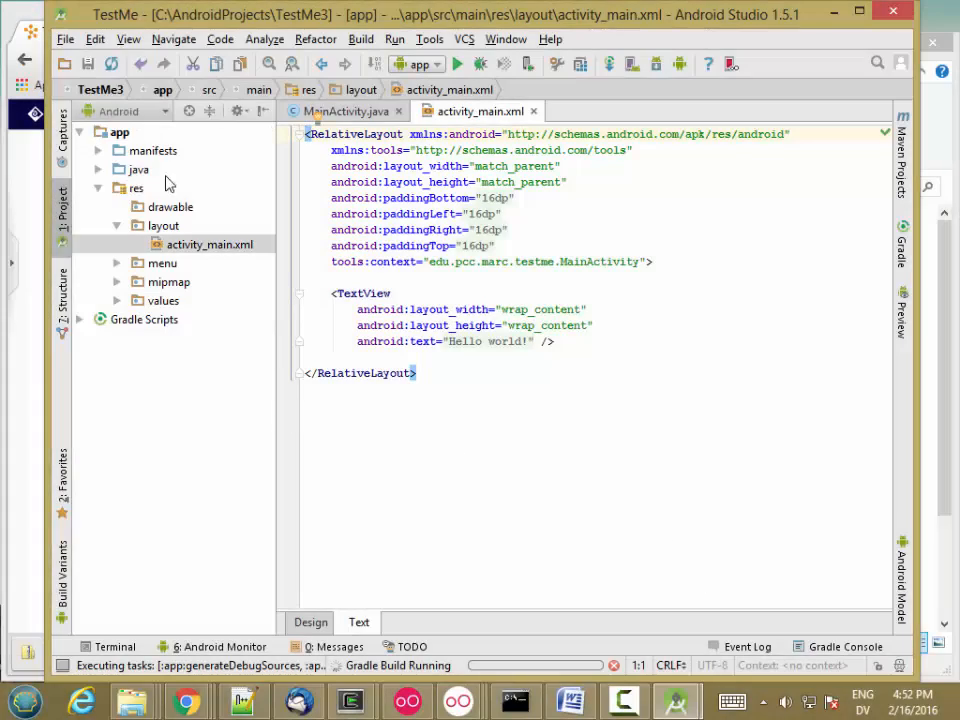
Add a 1.0.1 Fragment (List) named ItemFragment to the app module, without fragment factory methods or switching to grid view on large screens.
left_click(119, 136)
right_click(119, 136)
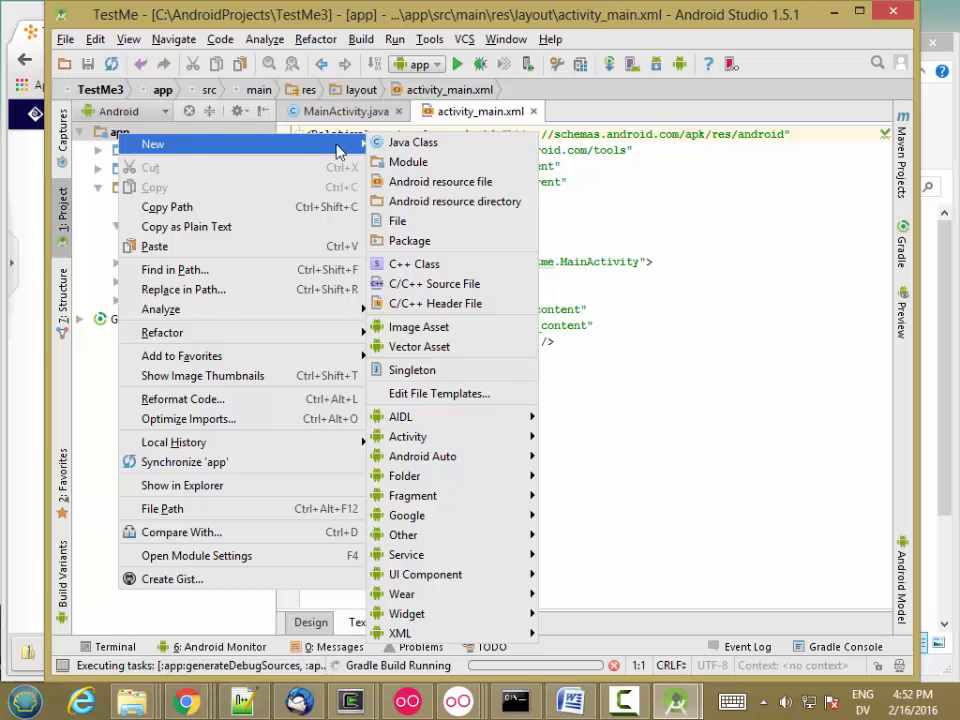
mouse_move(410, 494)
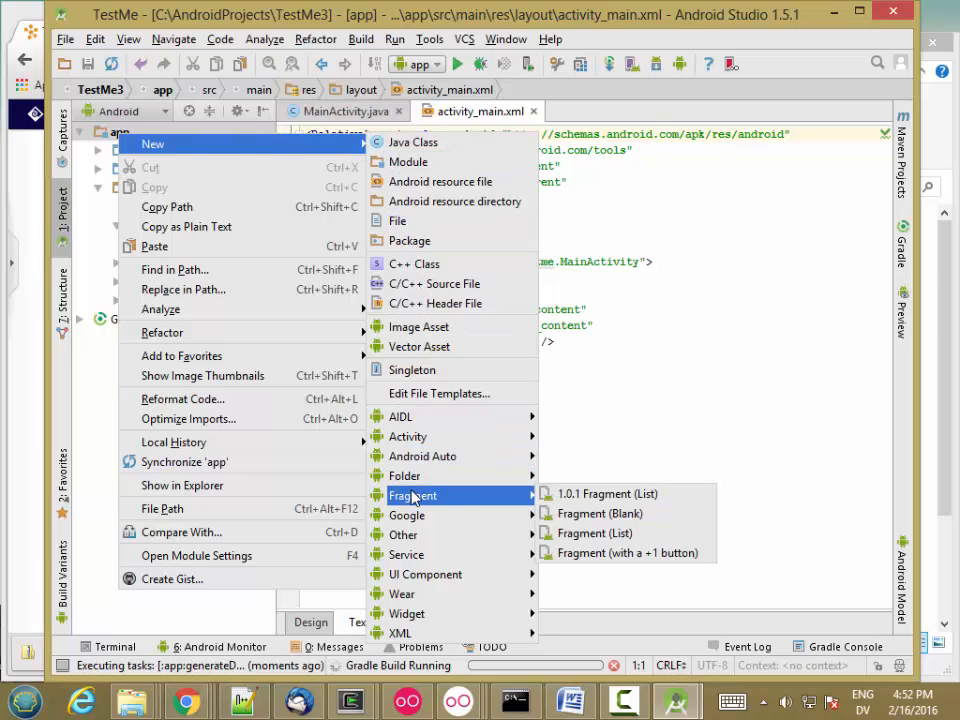
left_click(590, 497)
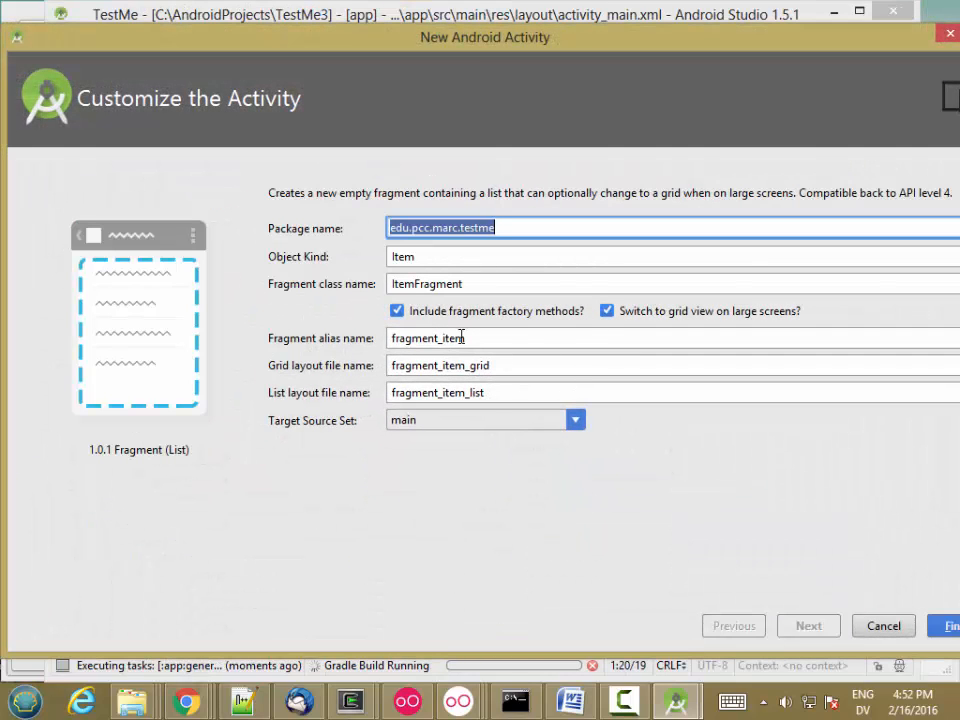
left_click(396, 311)
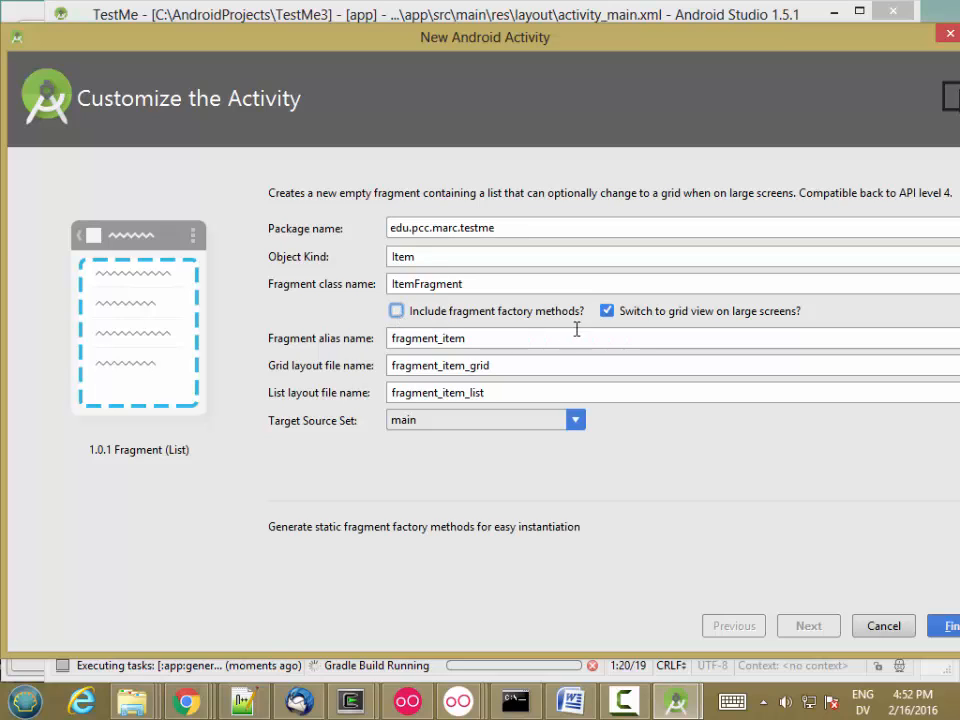
left_click(608, 313)
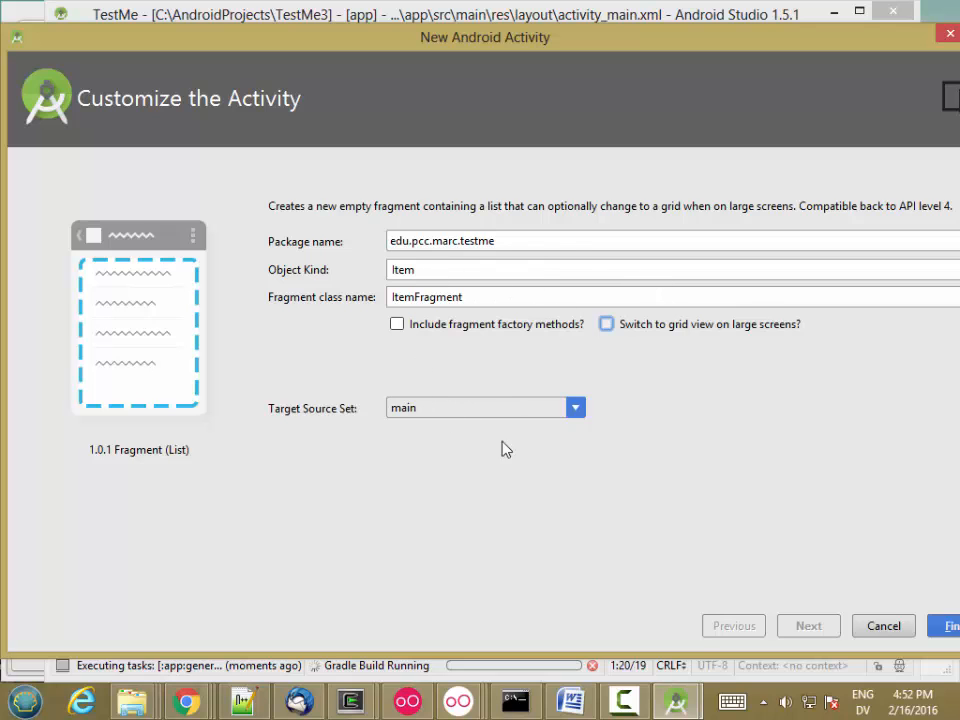
left_click(946, 627)
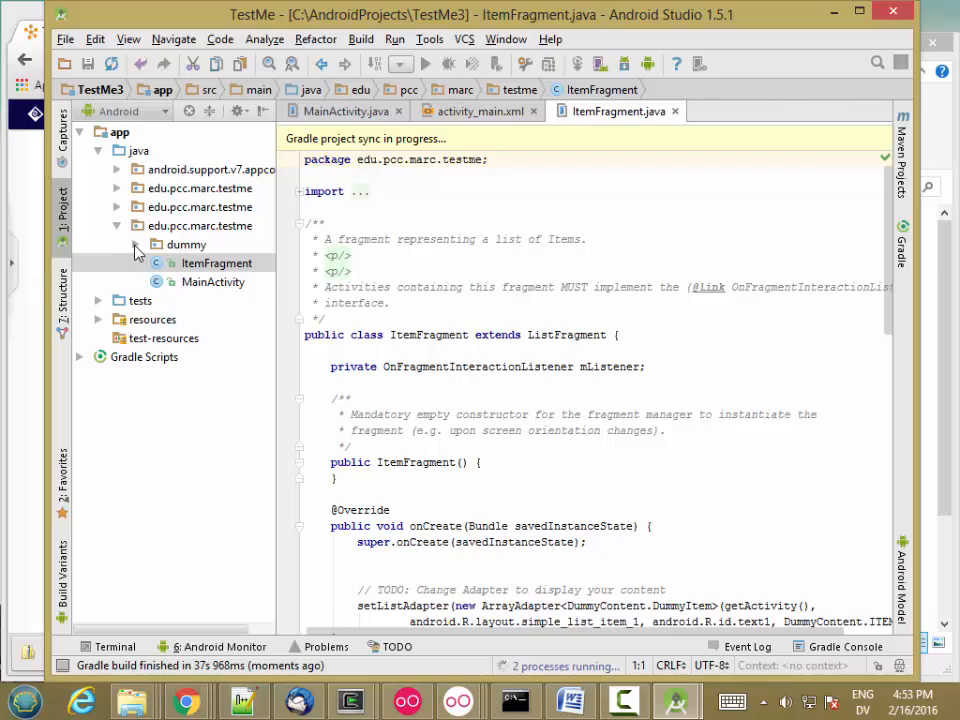
Expand the dummy package and review the generated ItemFragment code through to the OnFragmentInteractionListener interface.
left_click(136, 246)
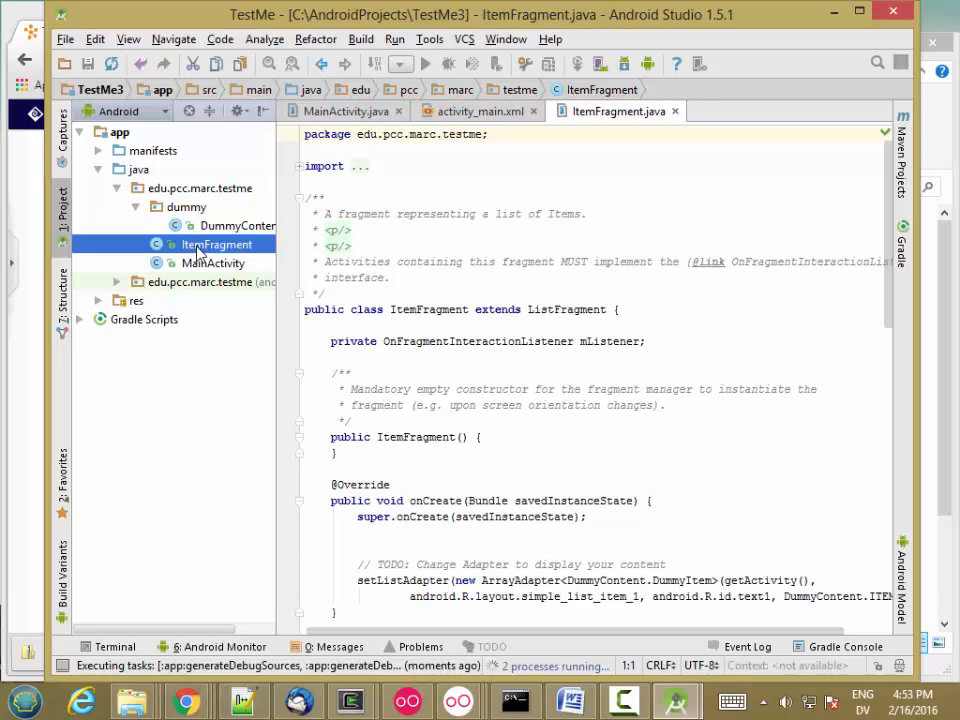
double_click(205, 248)
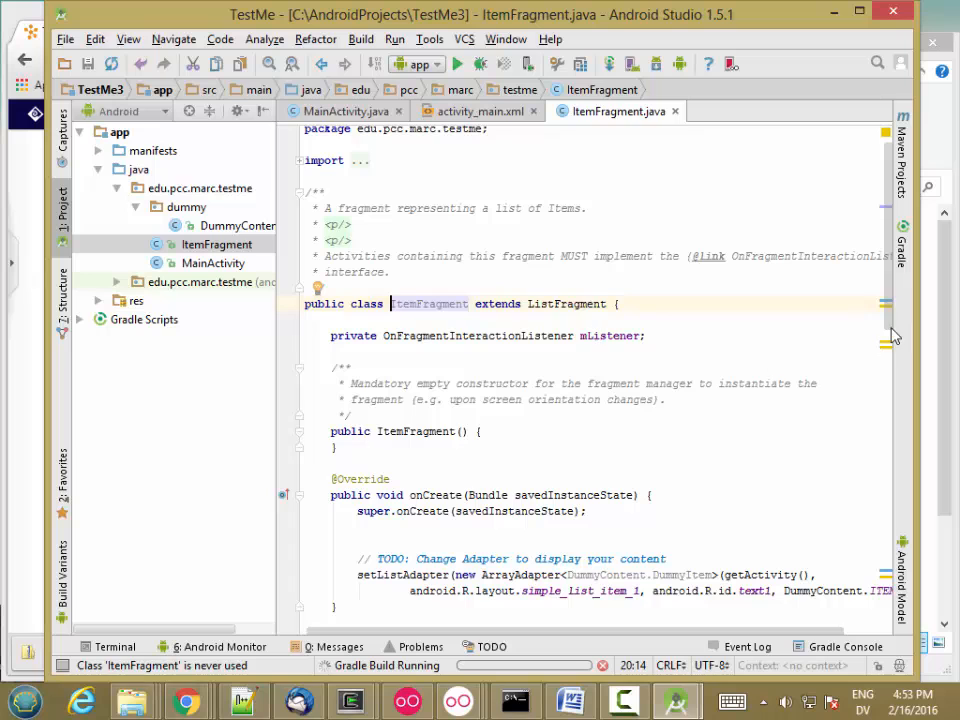
scroll(893, 330, "down", 1)
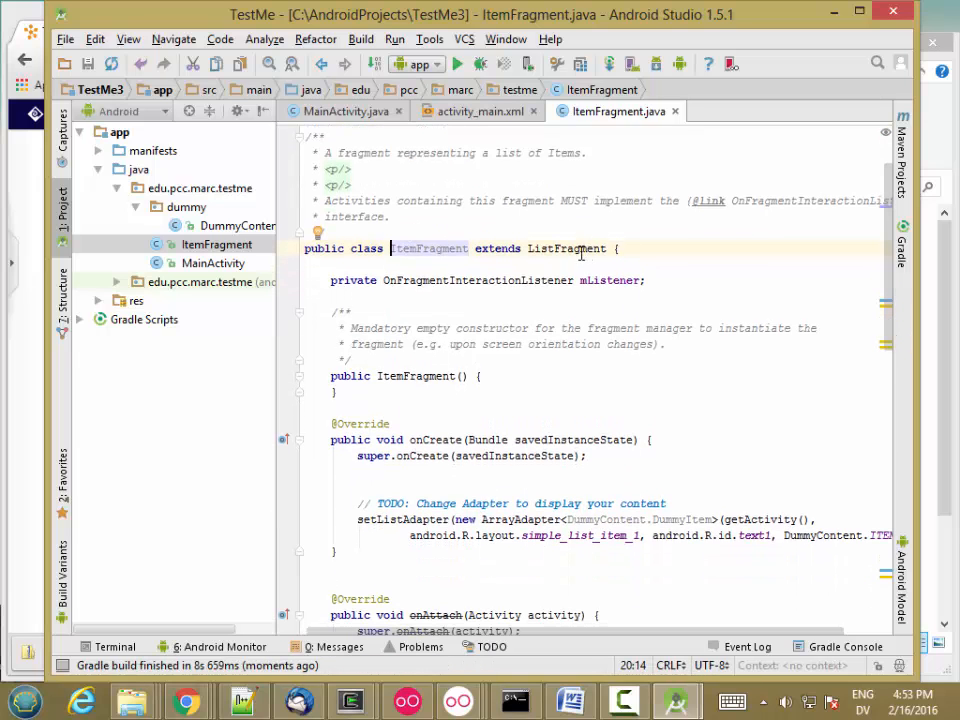
scroll(884, 352, "down", 3)
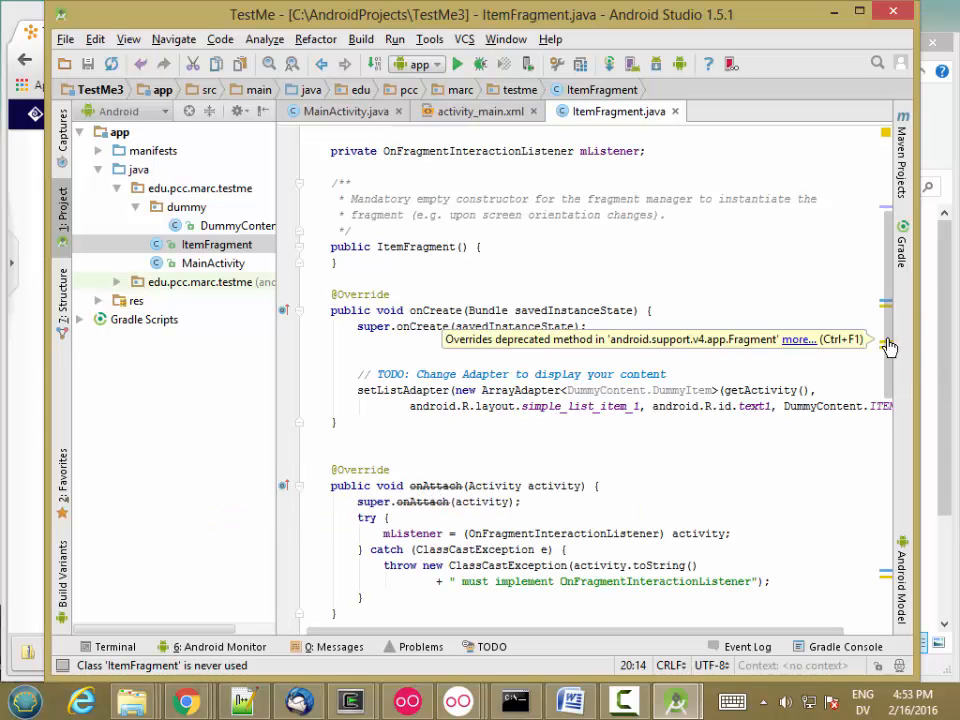
scroll(888, 346, "down", 8)
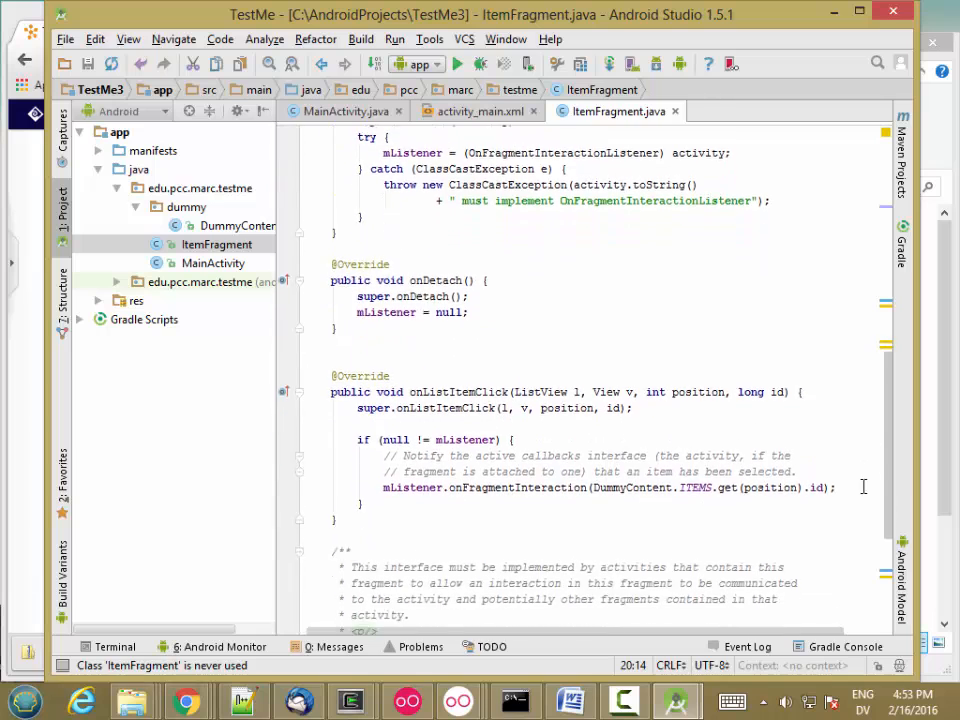
scroll(863, 487, "down", 5)
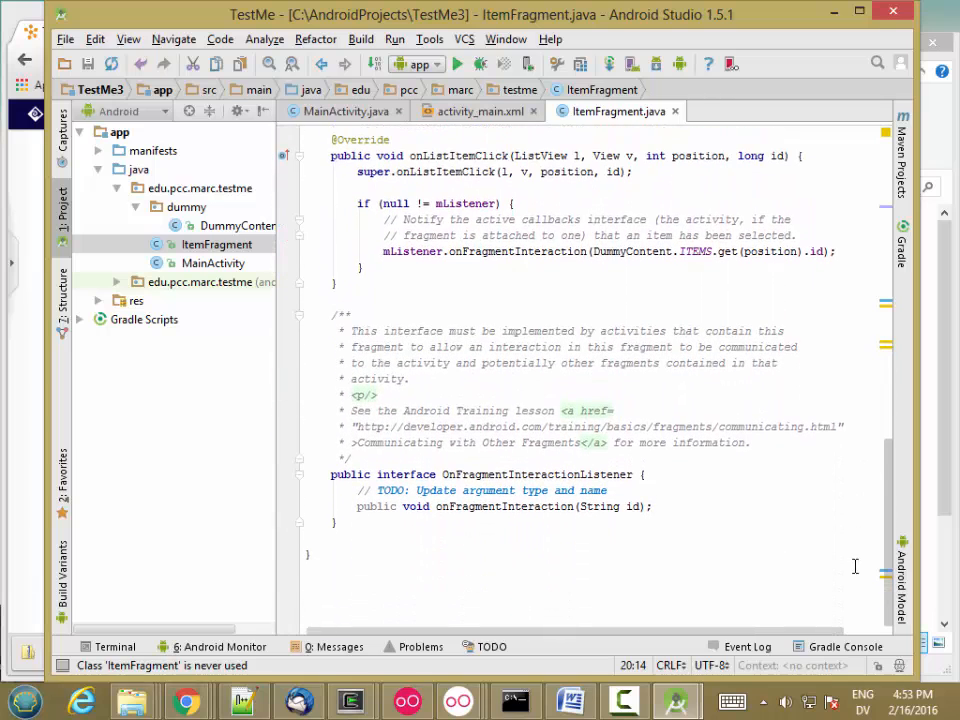